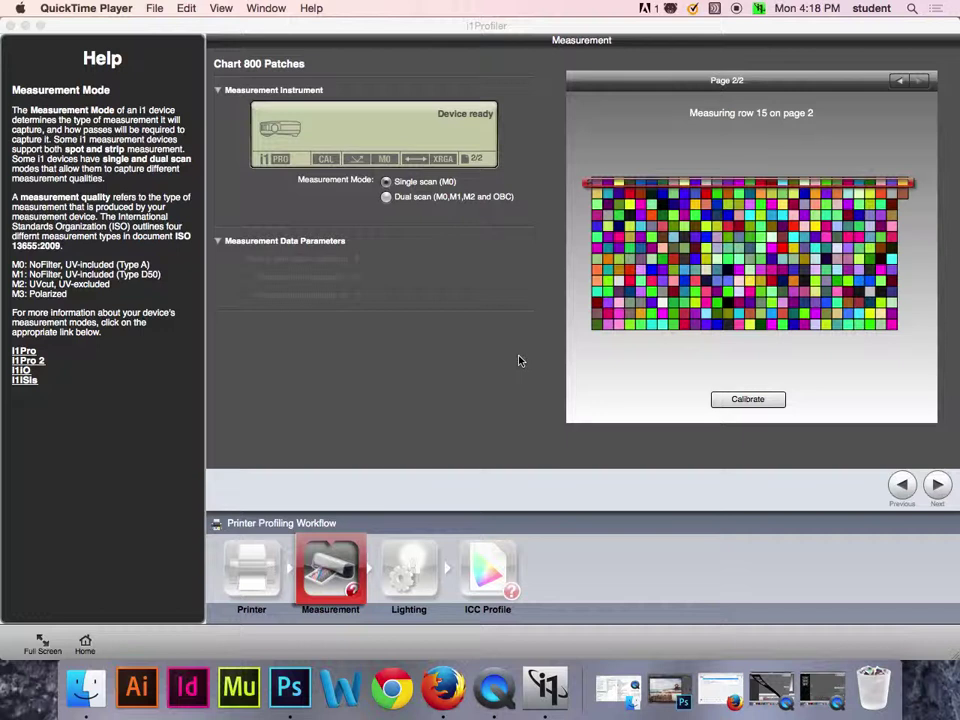
- Finish measuring the remaining patch rows on chart page 2 with the instrument and proceed to the lighting settings
click(519, 360)
click(740, 399)
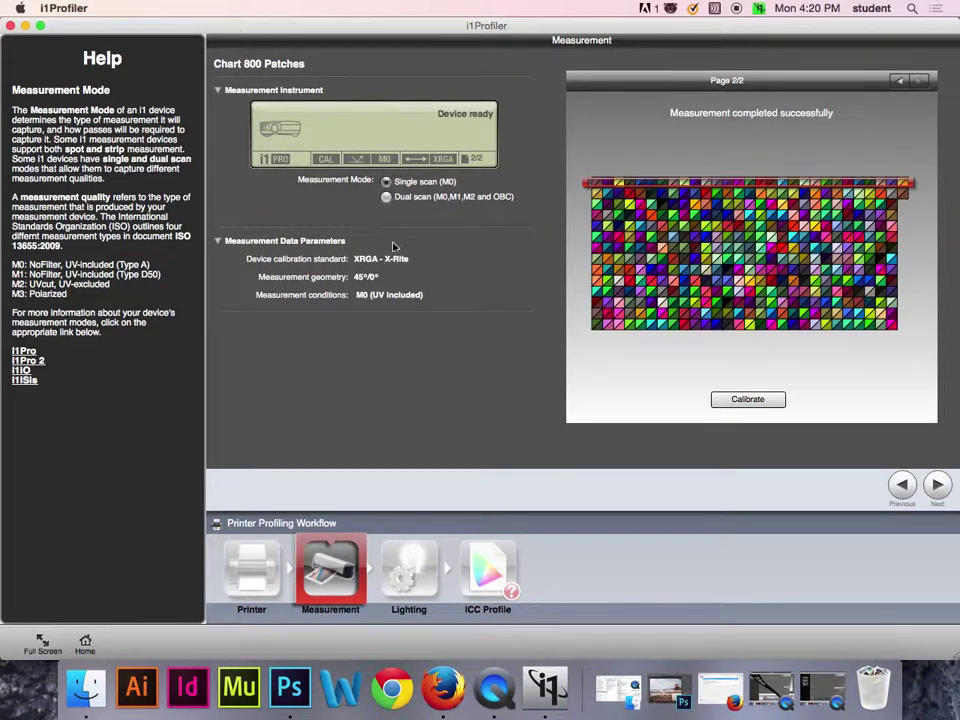
click(937, 486)
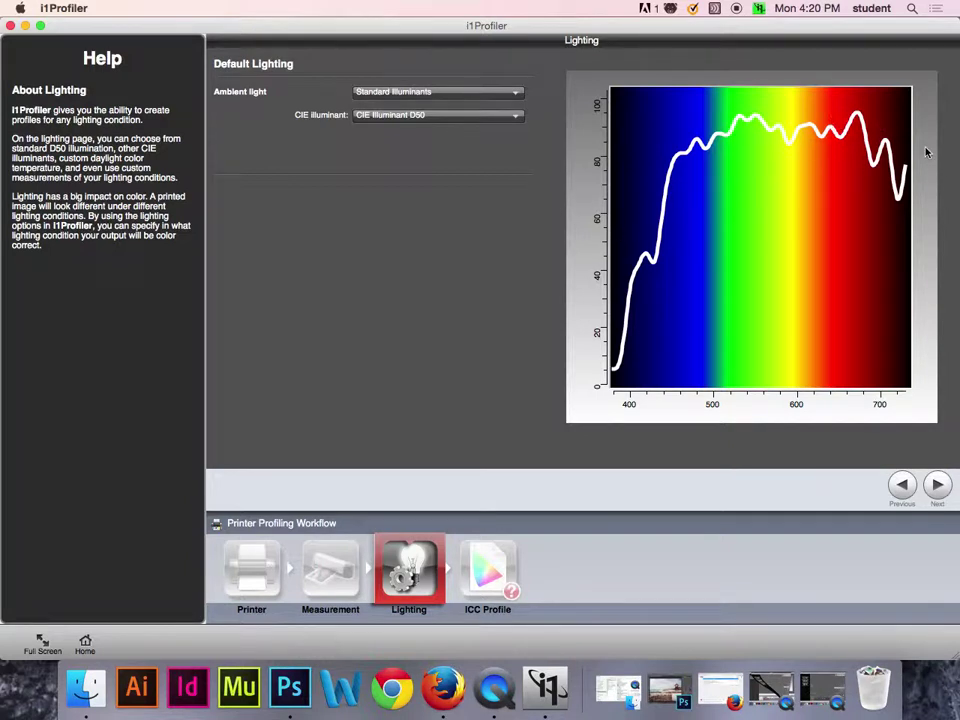
- Set the ambient light source to Measure, calibrate the device, measure the room light and keep the measurement
click(517, 99)
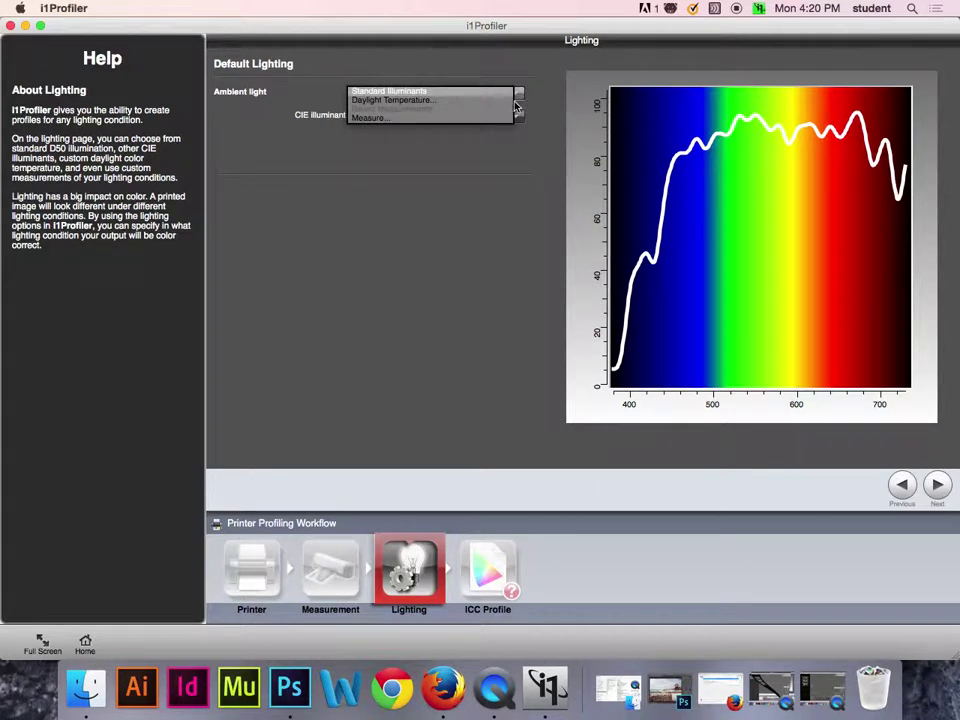
click(498, 71)
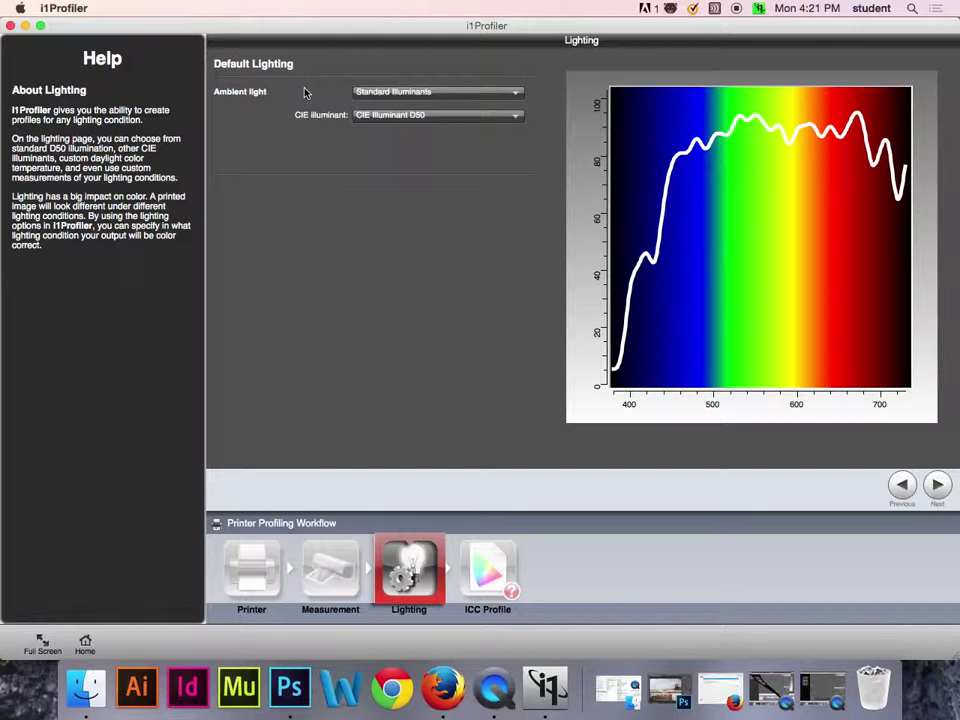
click(462, 92)
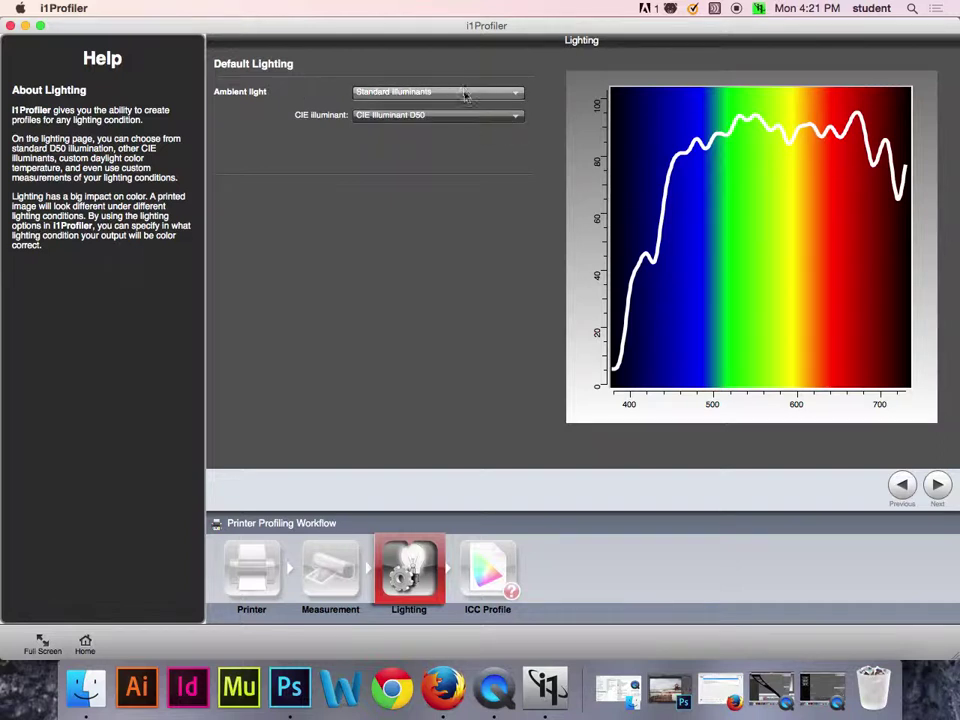
click(463, 92)
click(456, 96)
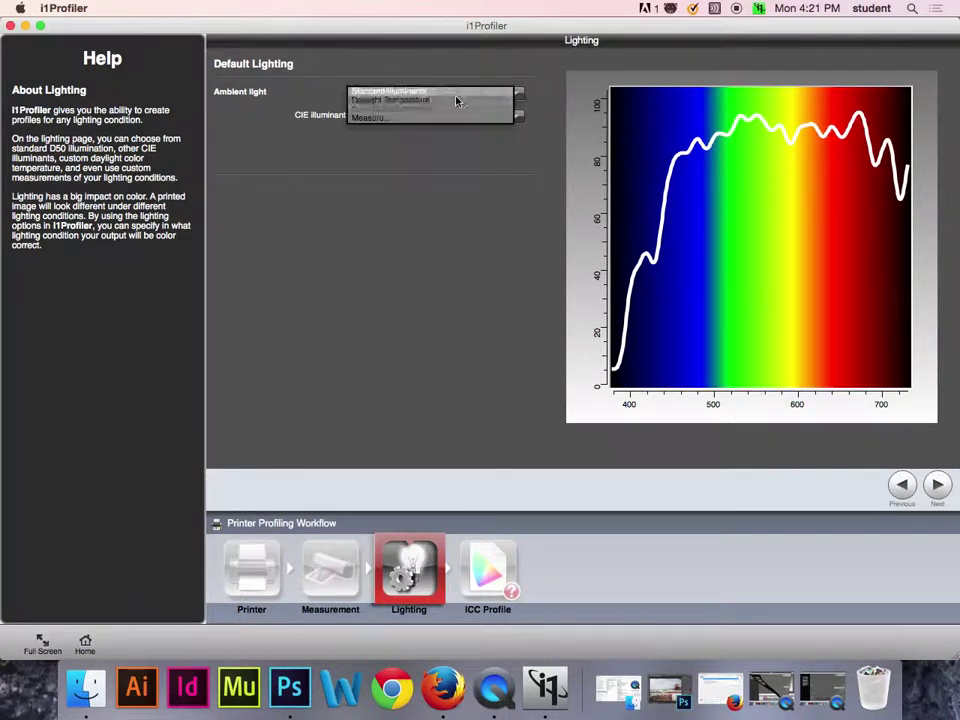
click(388, 119)
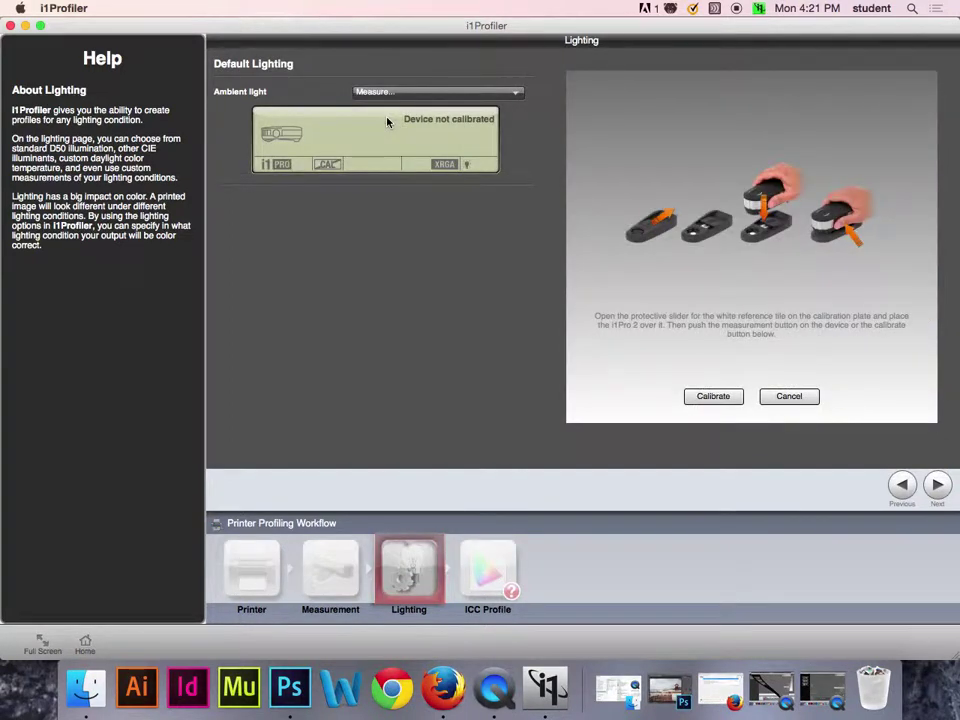
click(721, 400)
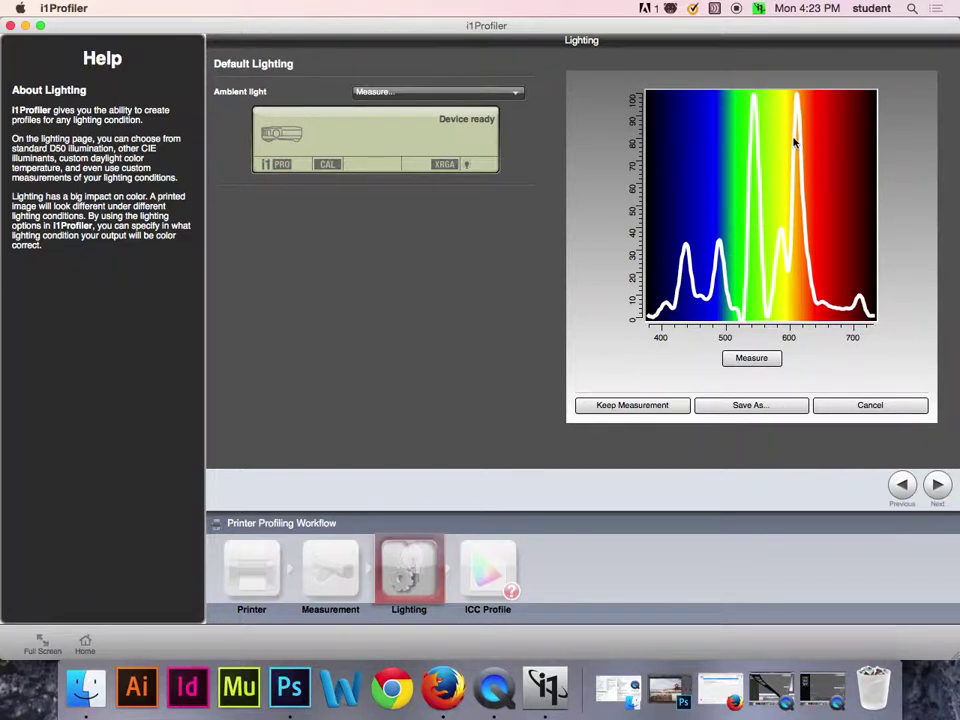
click(655, 405)
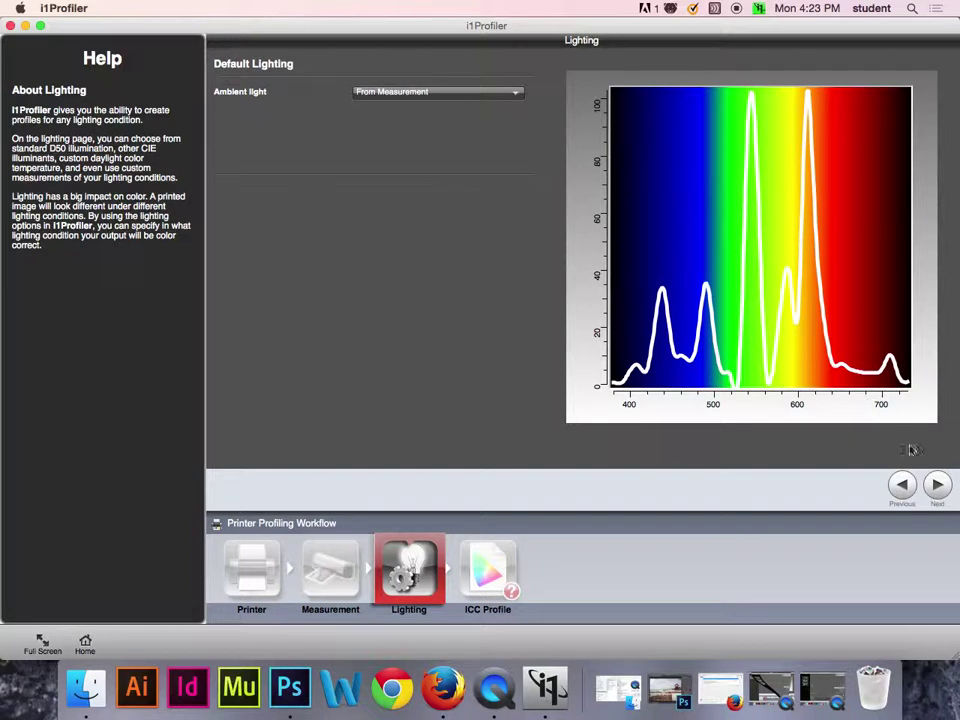
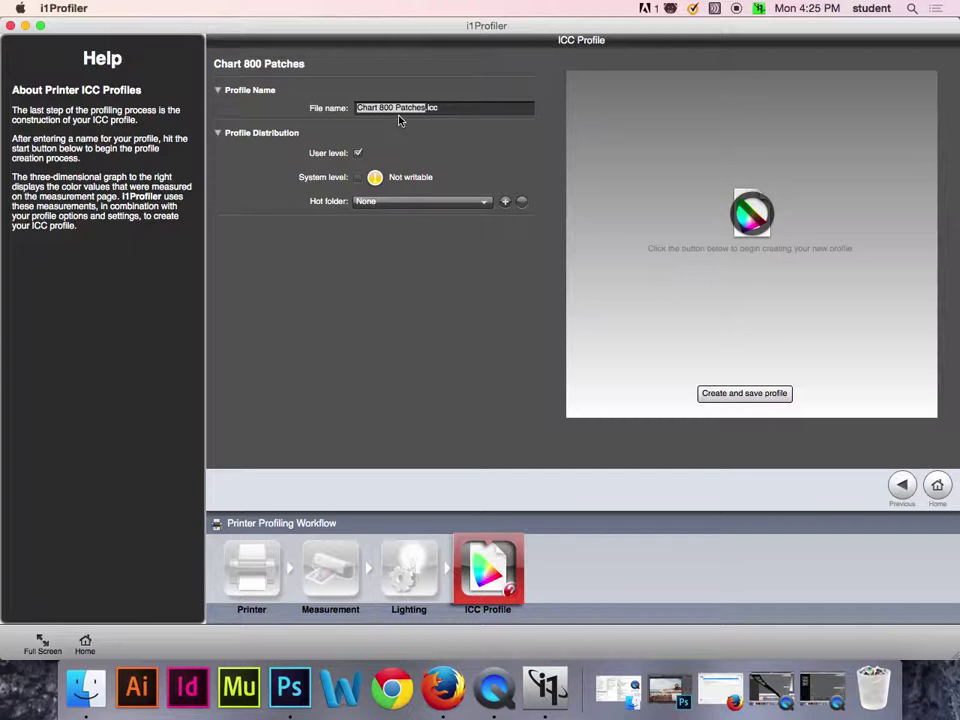
- Name the ICC profile file StrathG170_48PK_14Fl_2.15
text(StrathG)
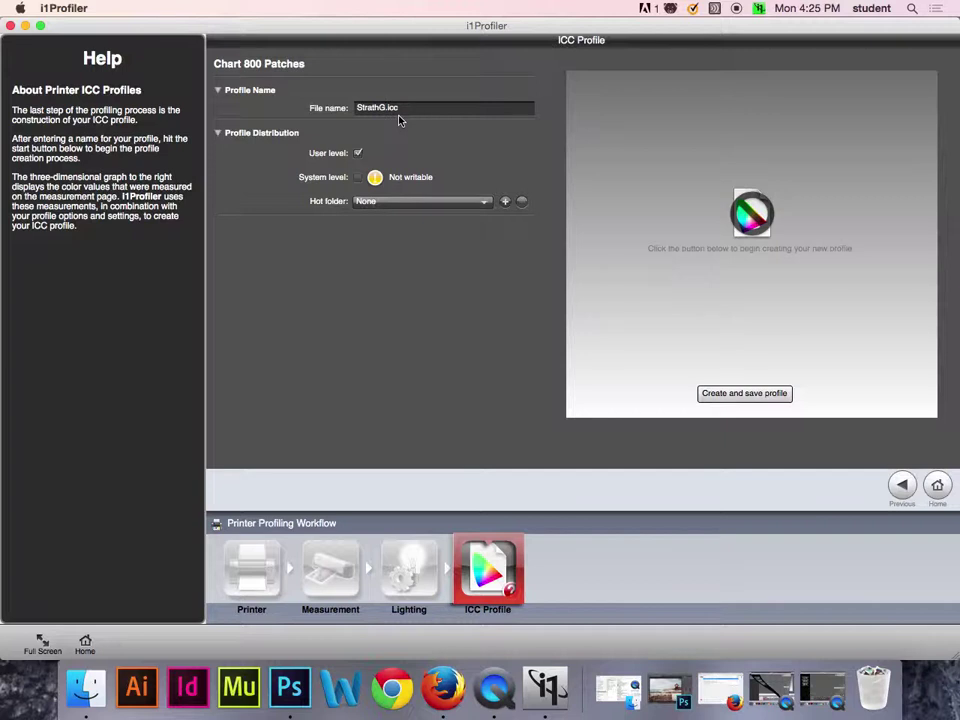
text(_48pK_14Fl)
text(_2.15xxxxx)
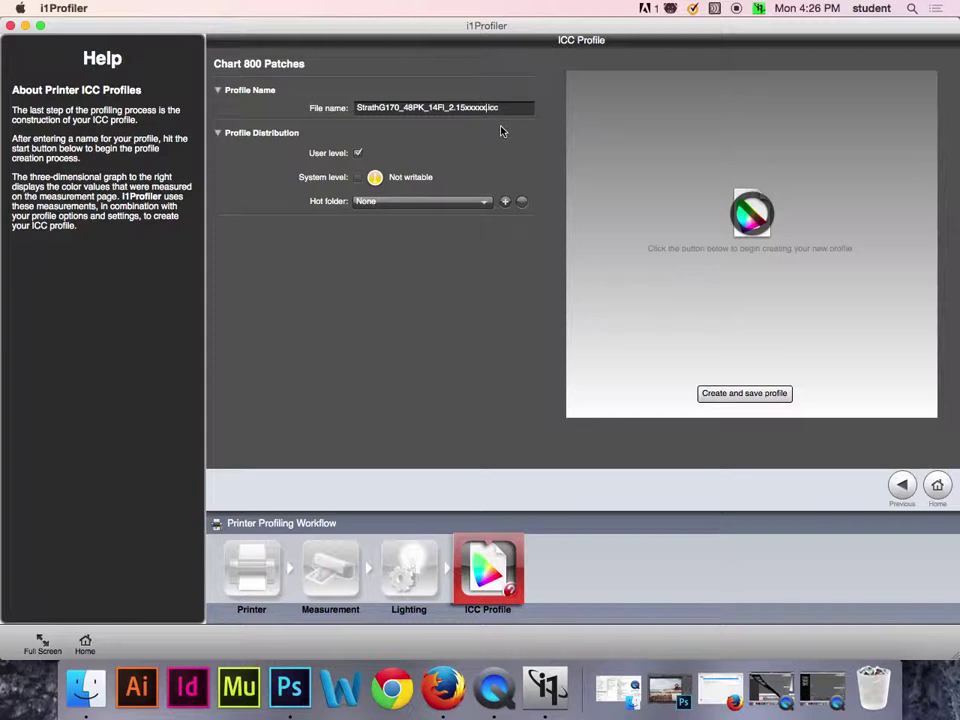
text(xxxxxxxxxx)
key(BackSpace)
- Add the Desktop as the profile's hot folder
click(506, 202)
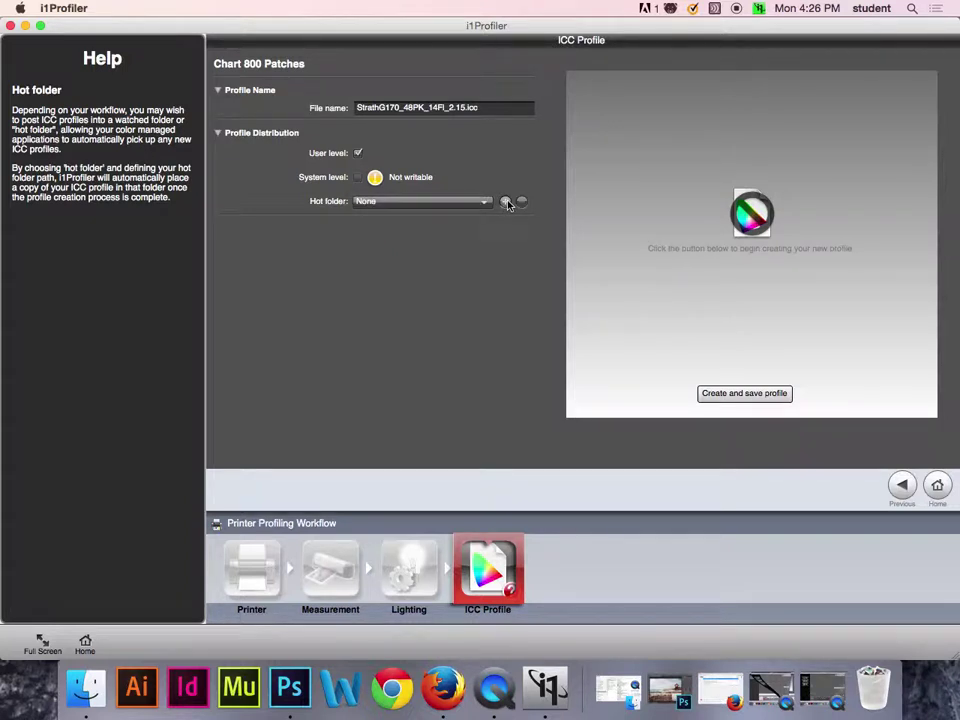
click(506, 202)
click(505, 201)
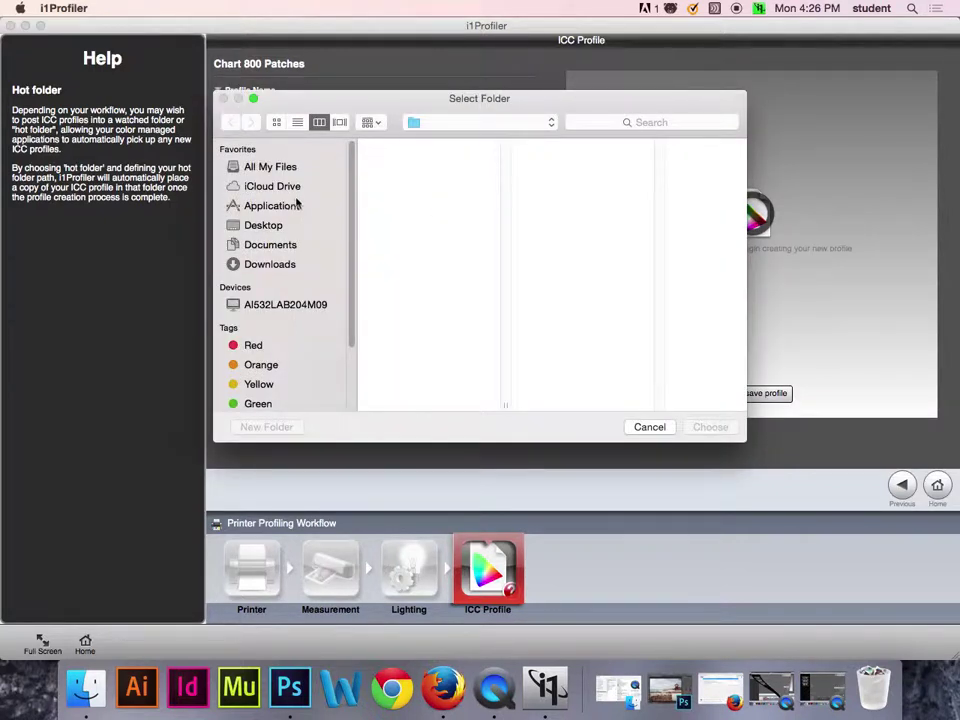
click(272, 229)
key(super+3)
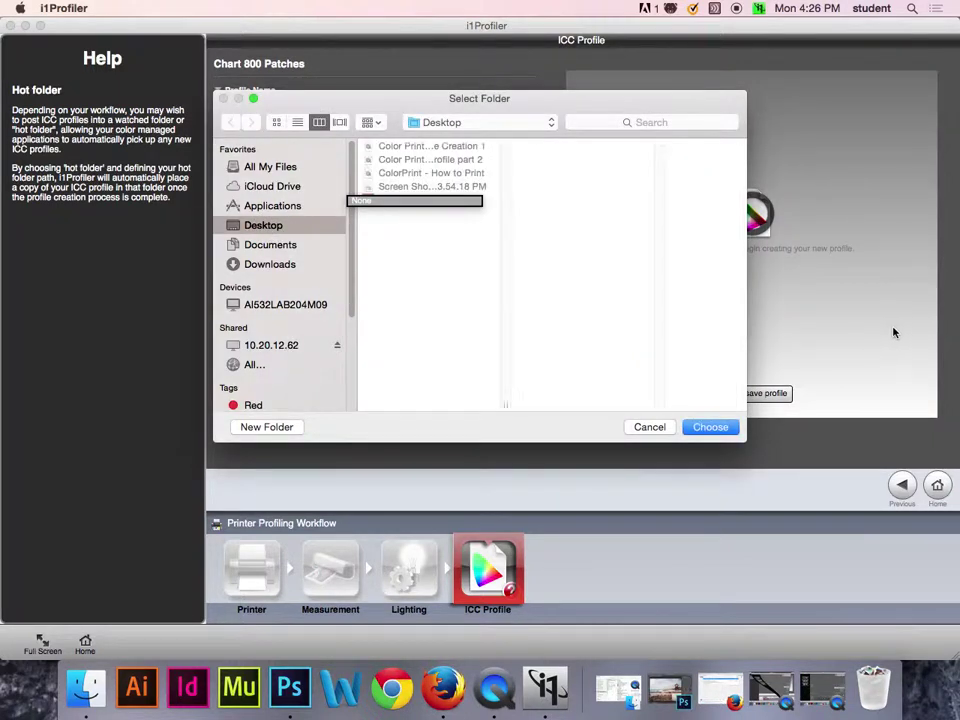
click(716, 430)
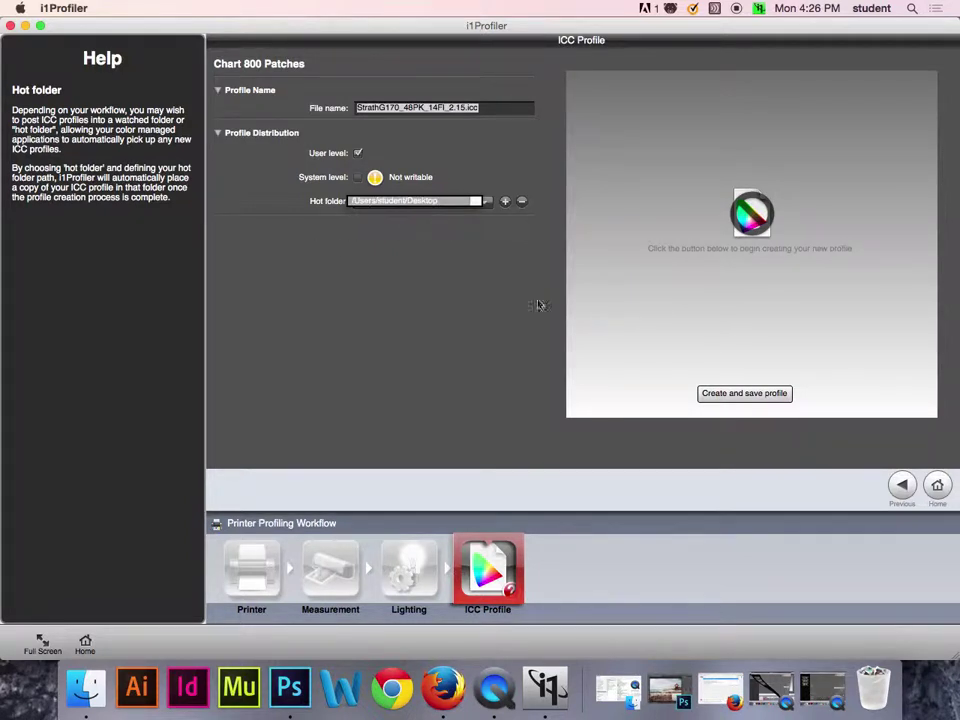
- Create and save the ICC profile and rotate its 3D gamut graph for inspection
click(744, 393)
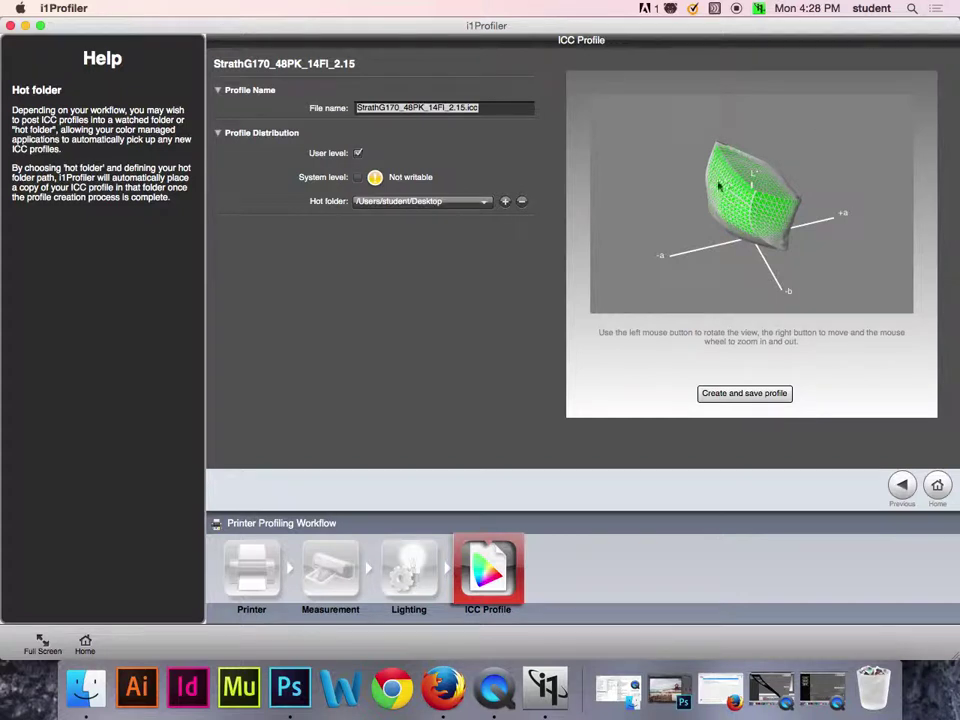
mouse_move(759, 249)
mouse_down()
mouse_move(622, 235)
mouse_move(775, 204)
mouse_move(754, 207)
mouse_move(751, 234)
mouse_up()
drag(705, 268, 797, 274)
click(741, 393)
- Uncover the desktop and check the file information of the new StrathG170_48PK_14Fl_2.15.icc profile
drag(660, 30, 291, 94)
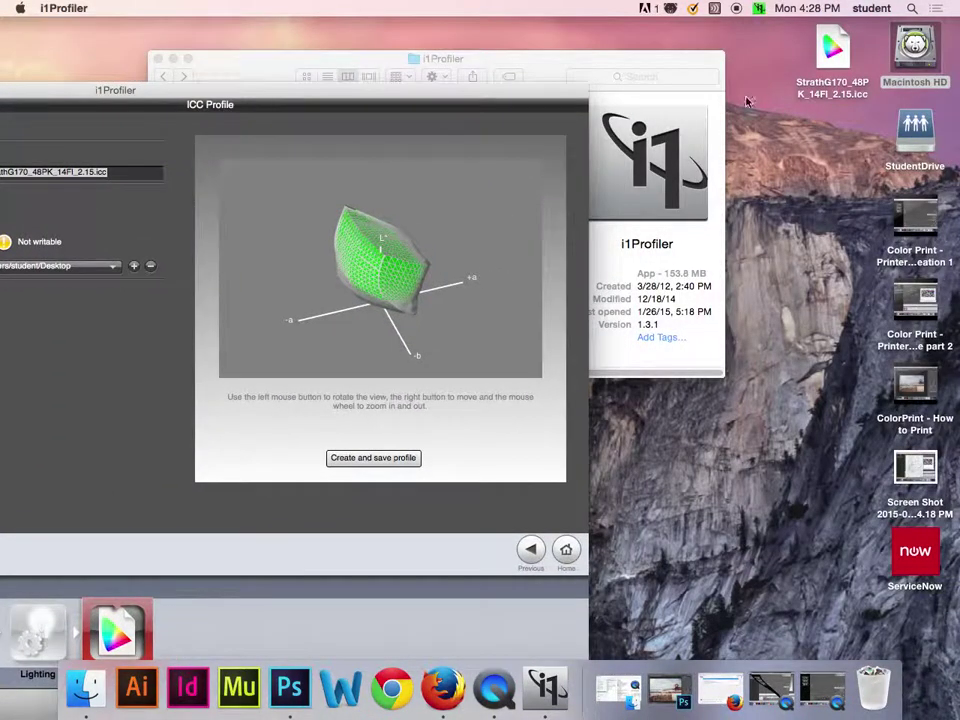
click(848, 93)
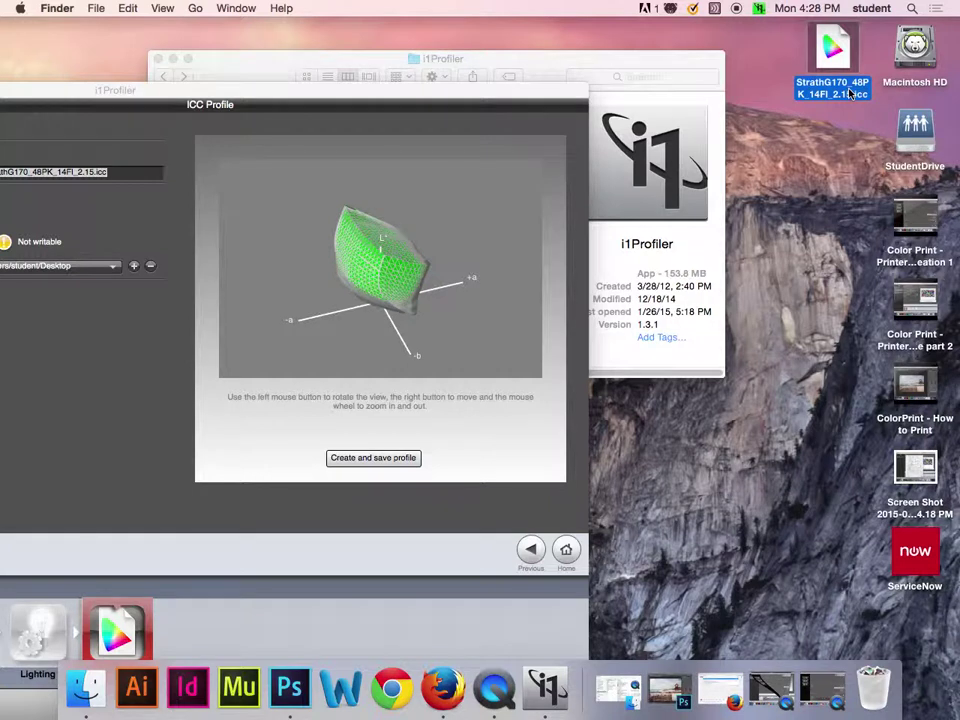
key(super+i)
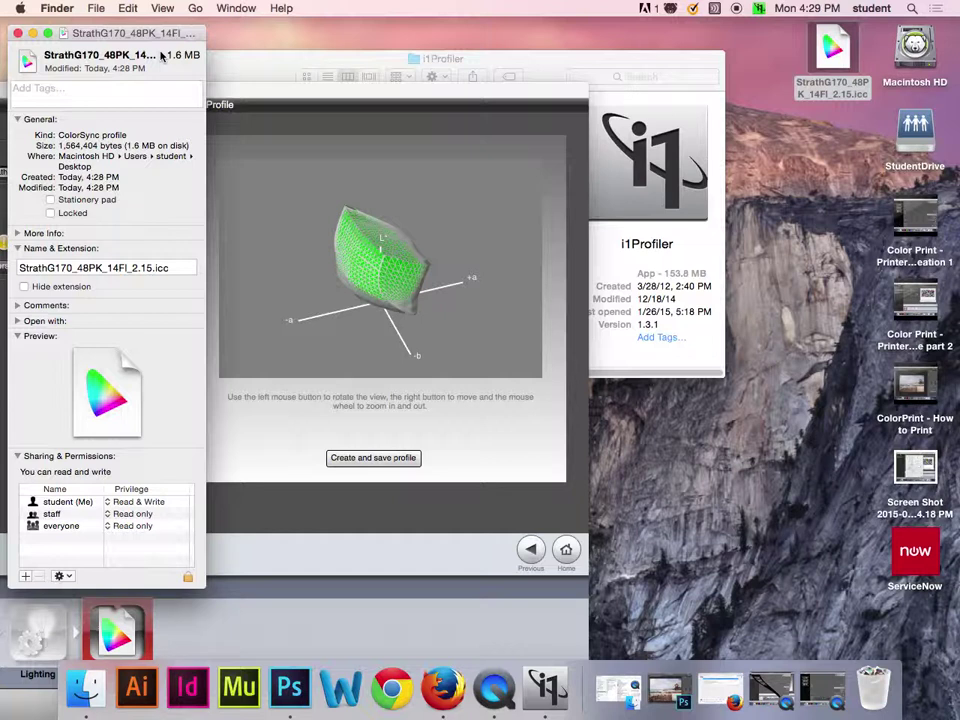
click(16, 34)
- Open the StrathG170 profile from the desktop in ColorSync Utility and examine its tags and header details
click(817, 58)
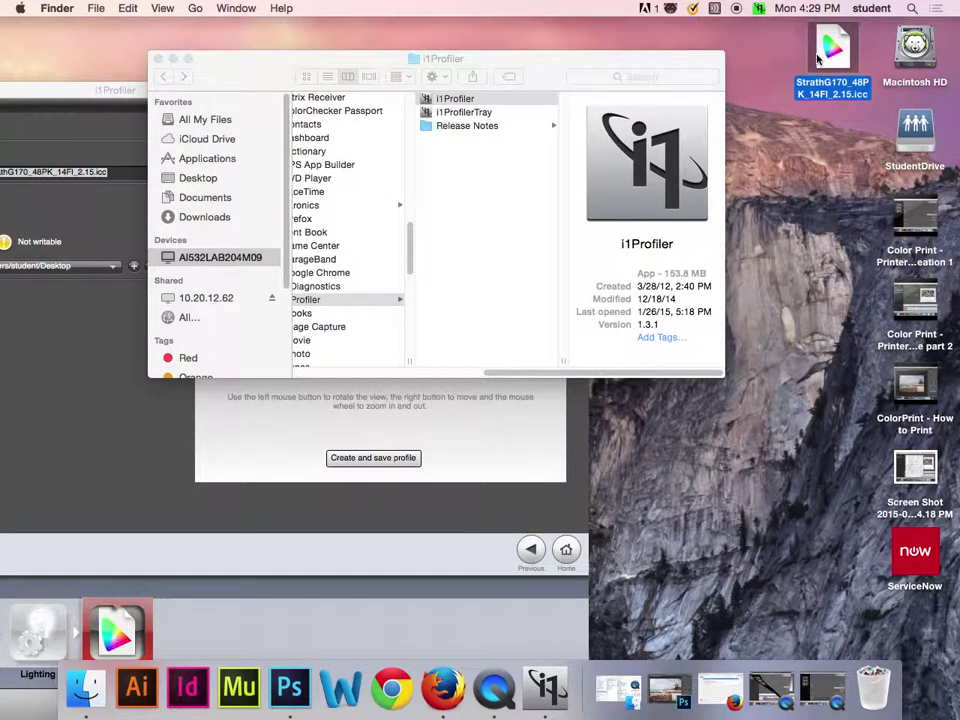
double_click(817, 58)
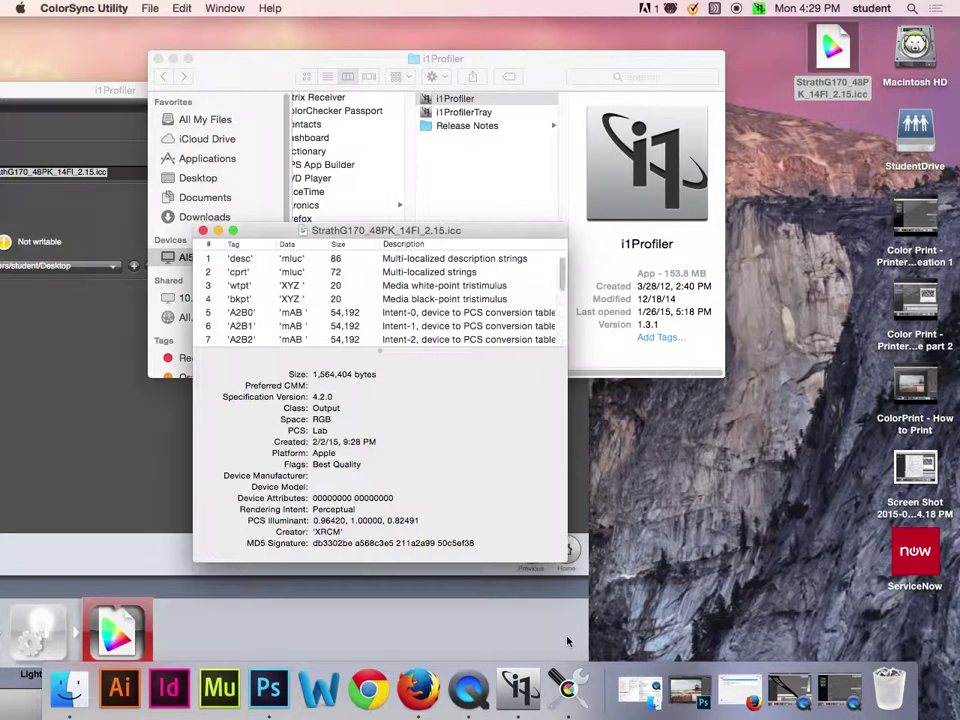
drag(300, 229, 245, 56)
drag(484, 383, 727, 526)
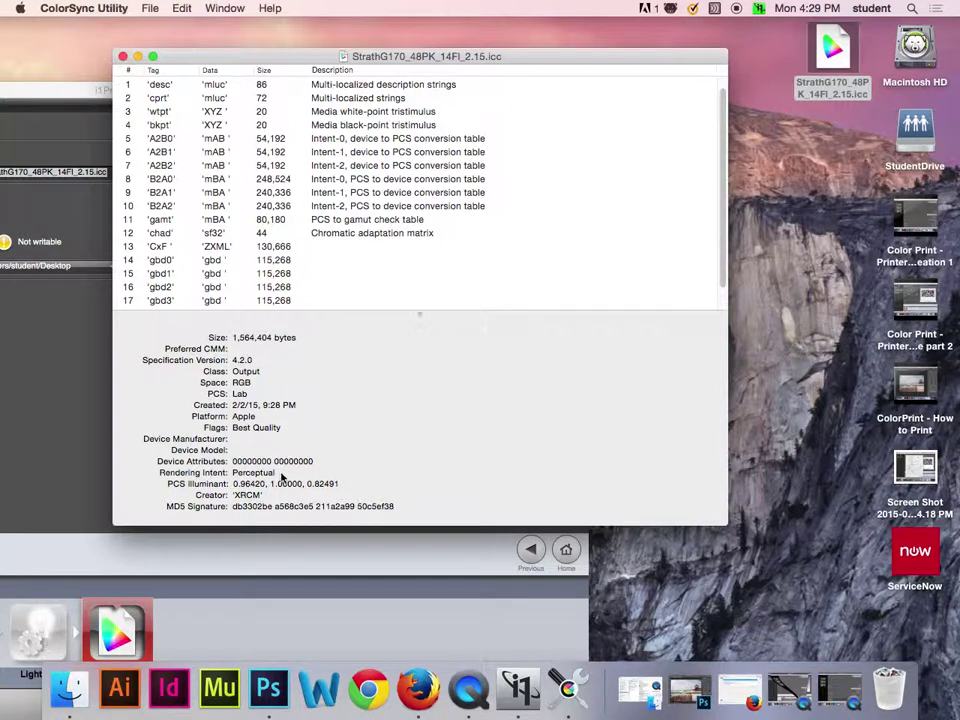
scroll(273, 254, down, 2)
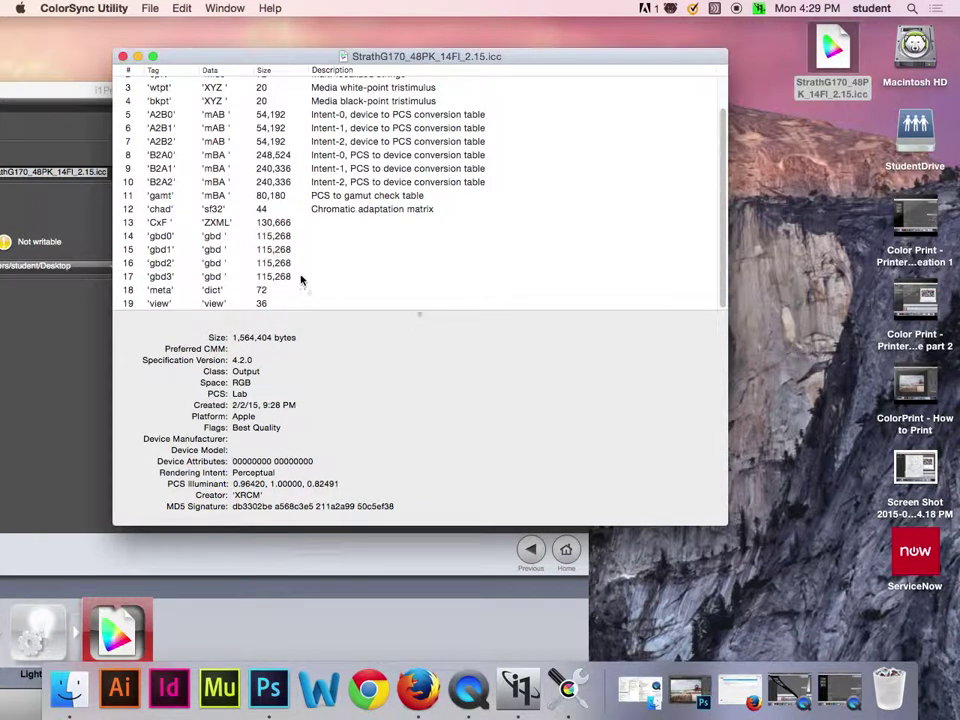
click(123, 57)
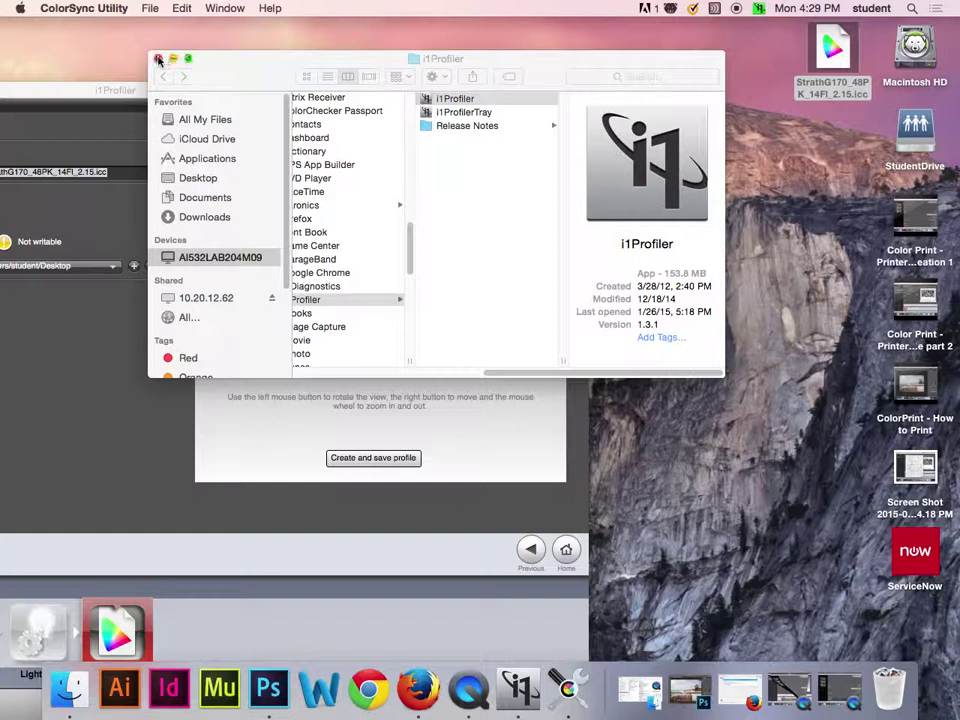
- Close the i1Profiler folder window and minimize the i1Profiler application to clear the desktop
click(158, 59)
drag(366, 93, 603, 70)
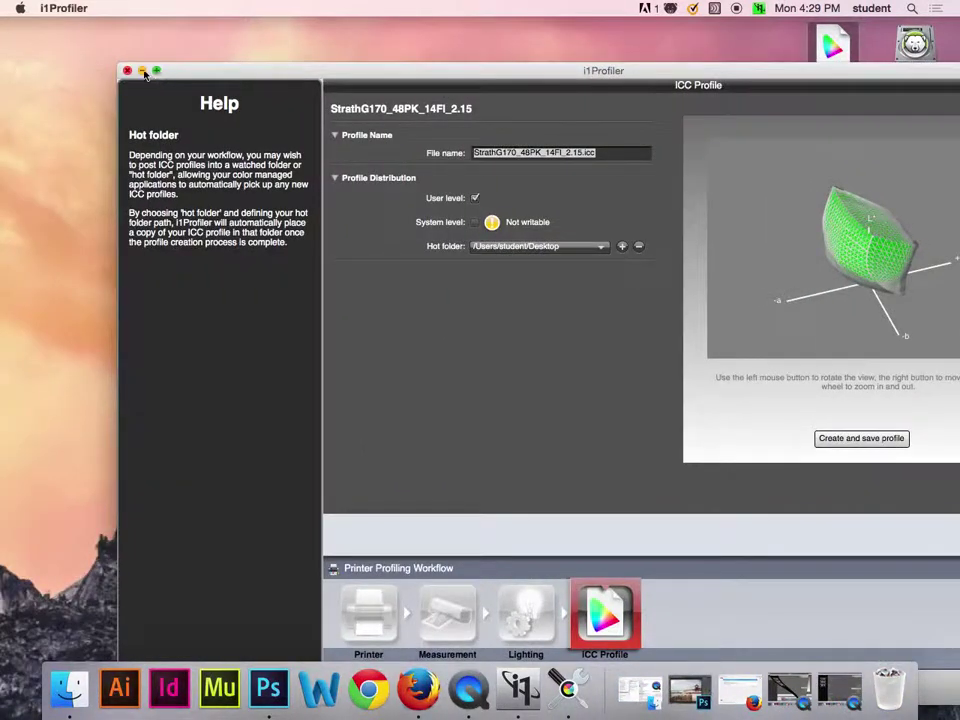
click(112, 56)
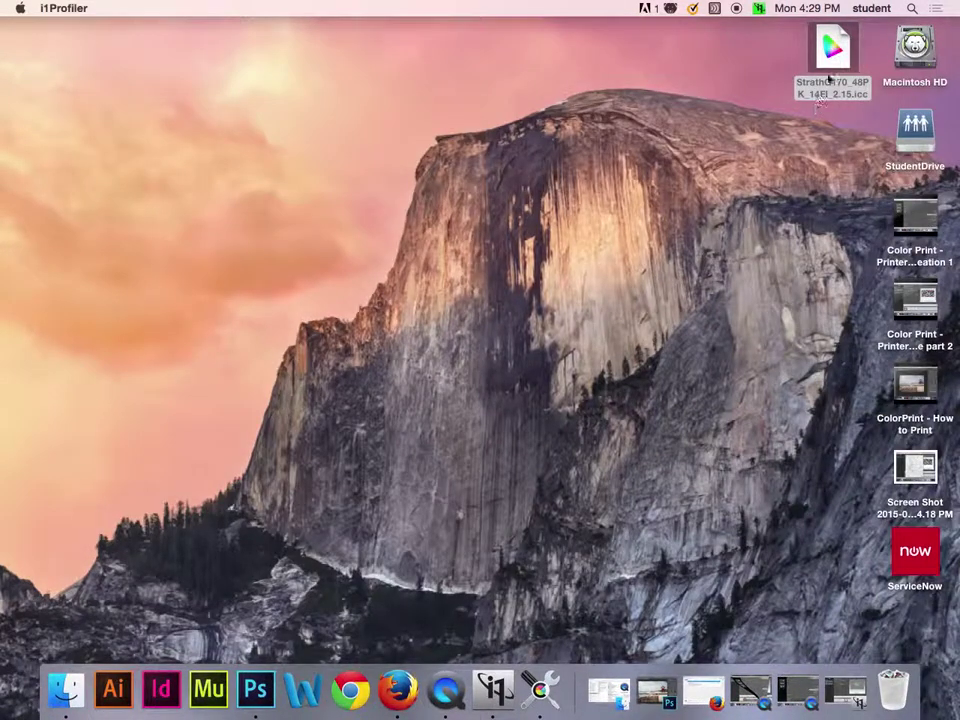
- Copy the StrathG170 profile from the desktop into the personal DAM folder on StudentDrive
double_click(915, 125)
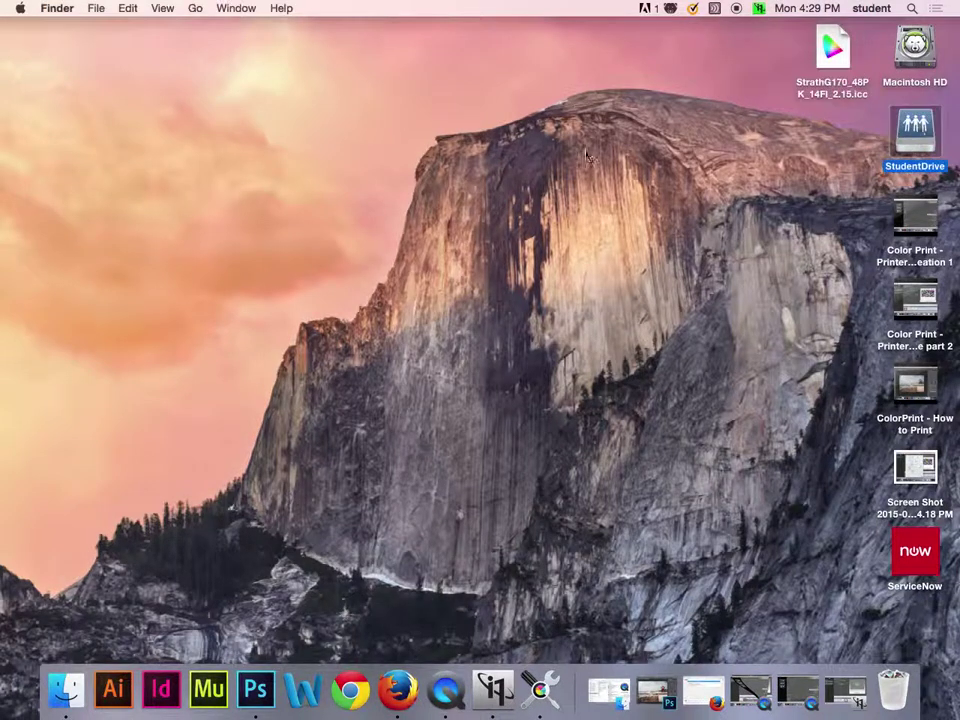
click(324, 226)
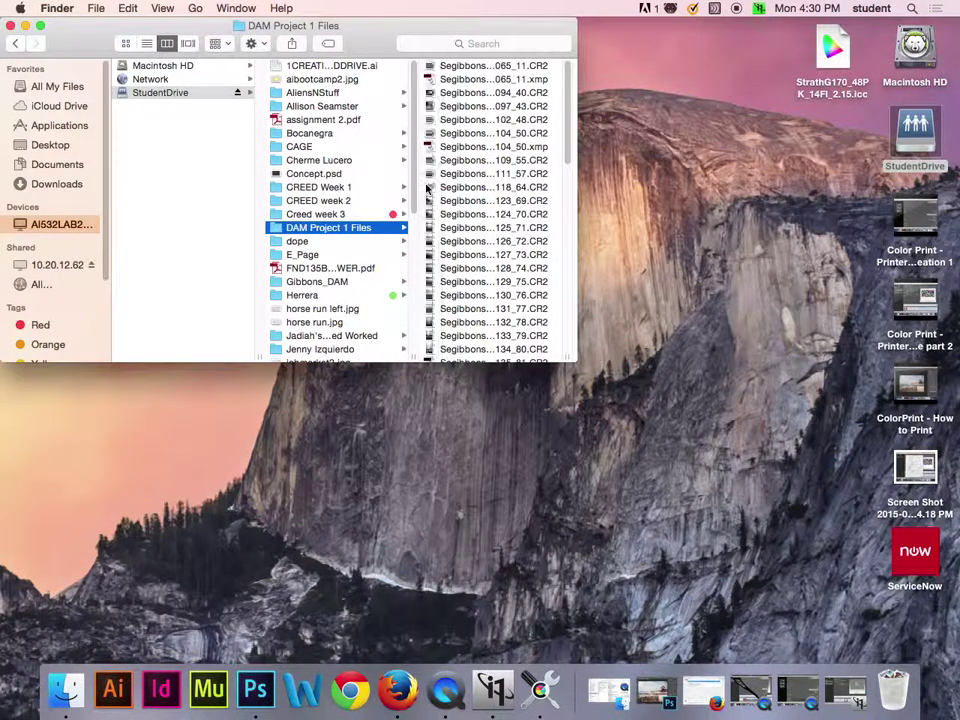
scroll(409, 259, down, 5)
scroll(409, 259, down, 2)
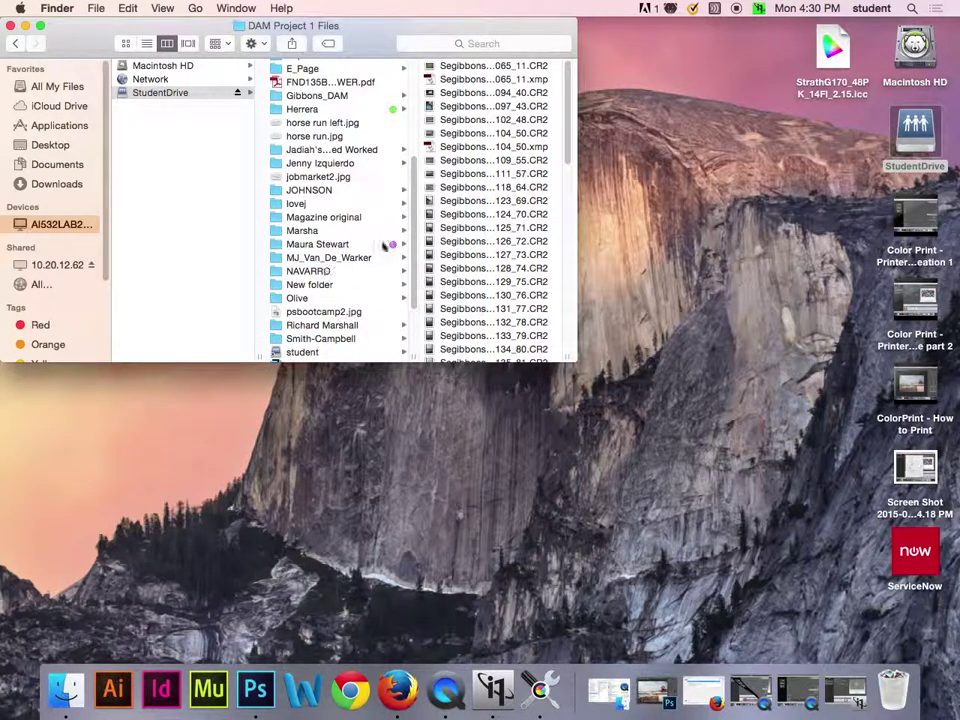
scroll(411, 270, down, 3)
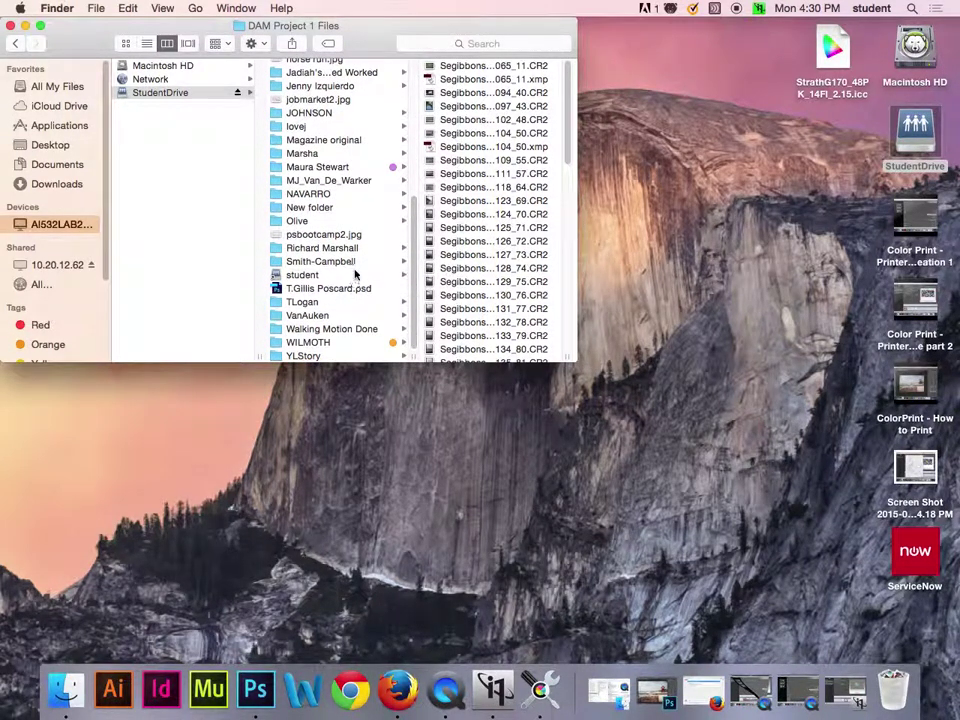
mouse_move(413, 262)
mouse_down()
mouse_move(424, 159)
mouse_move(422, 242)
mouse_up()
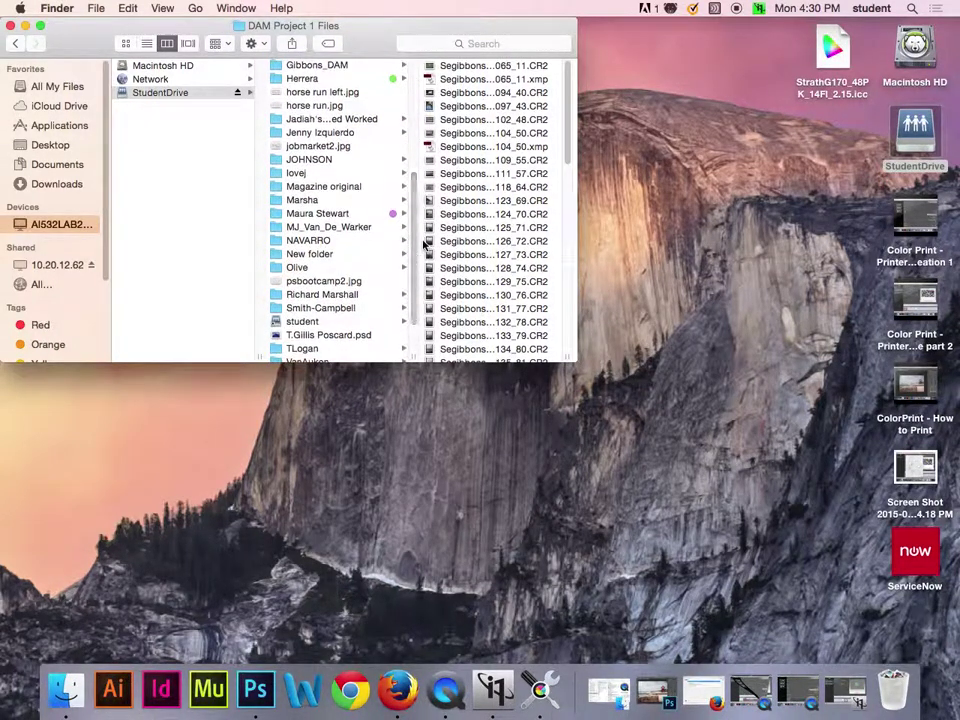
click(330, 66)
drag(833, 48, 477, 168)
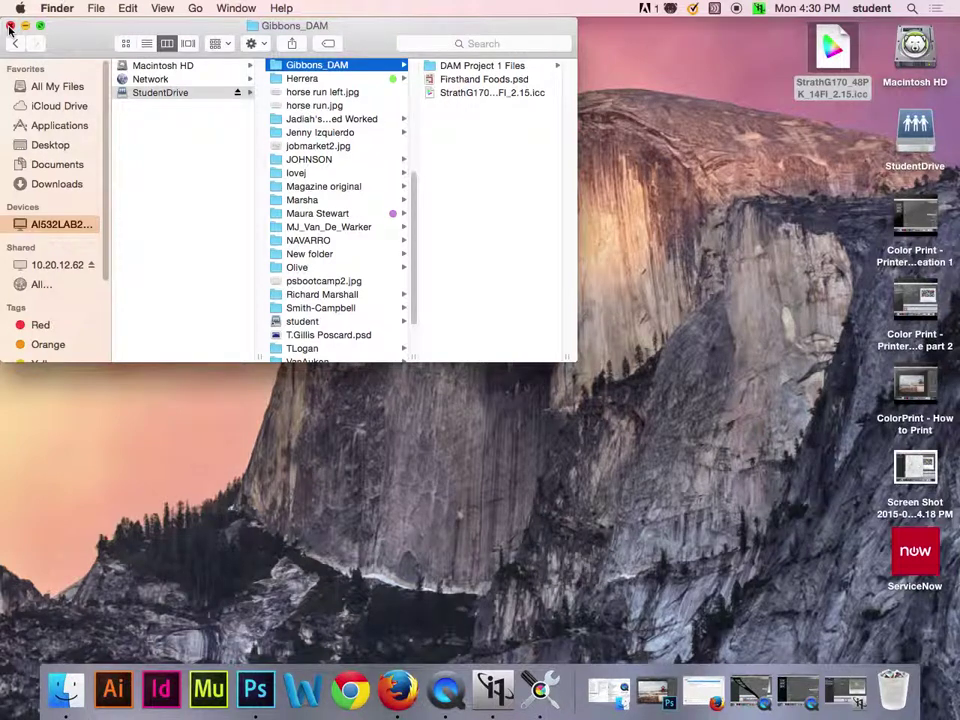
click(9, 28)
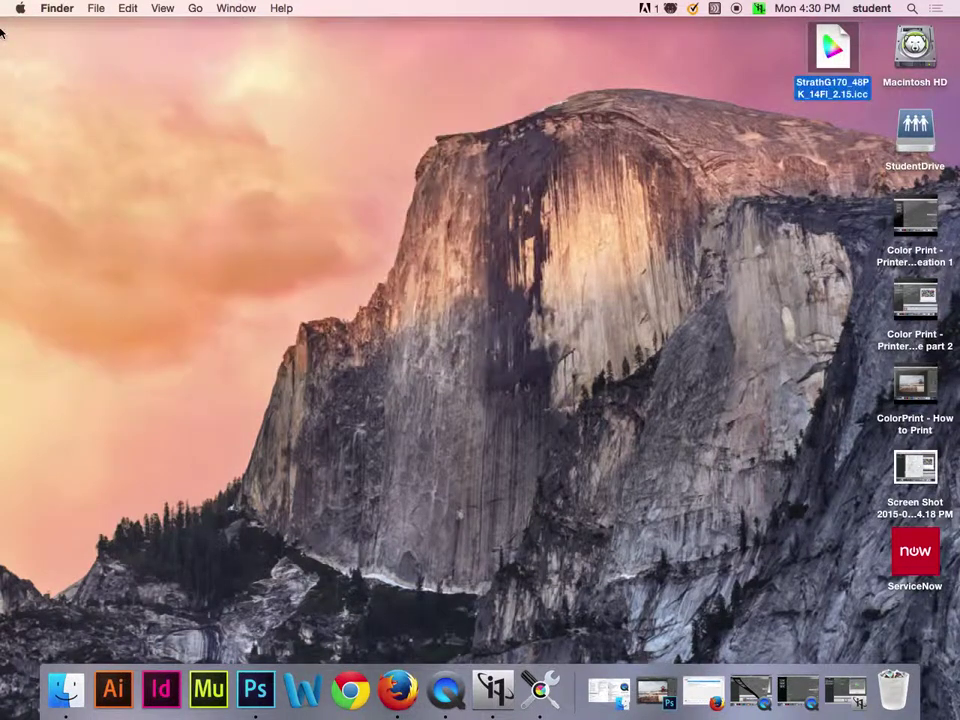
- Open Macintosh HD in a Finder window and look through its locations, the Network entry and the drive's top-level folders
double_click(916, 50)
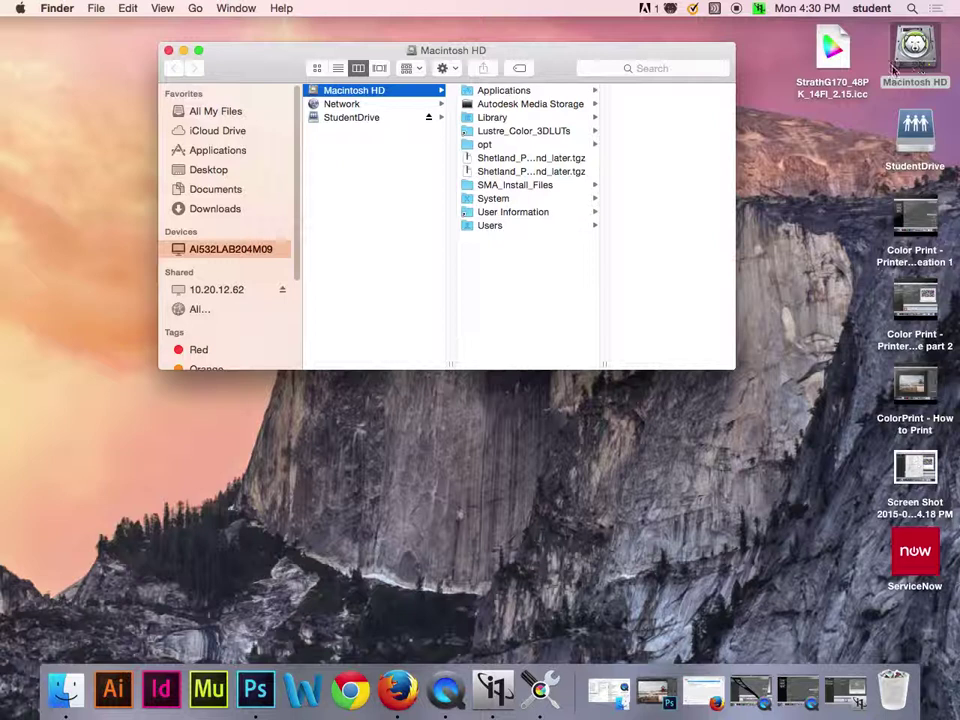
drag(271, 55, 185, 43)
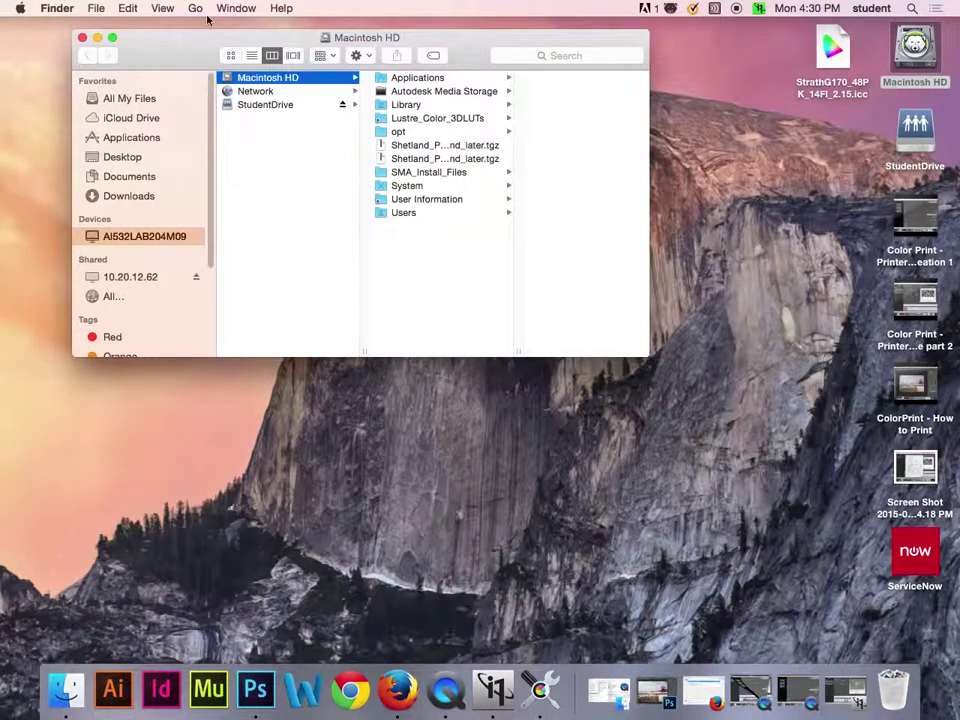
drag(213, 195, 231, 141)
drag(212, 242, 199, 366)
drag(201, 208, 220, 100)
click(247, 94)
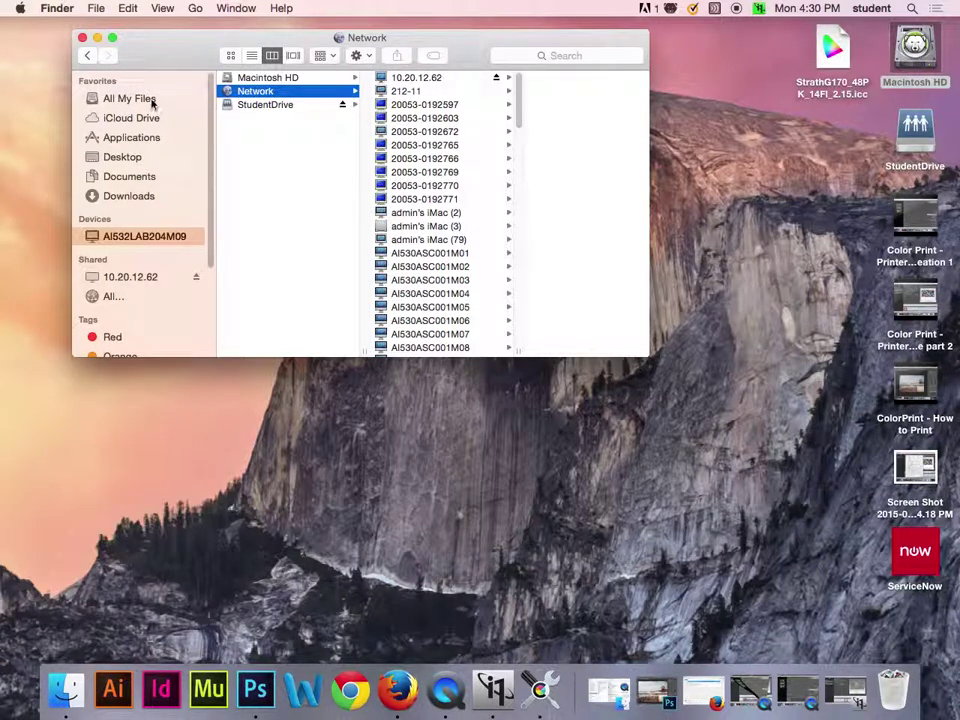
mouse_move(210, 232)
drag(210, 232, 182, 377)
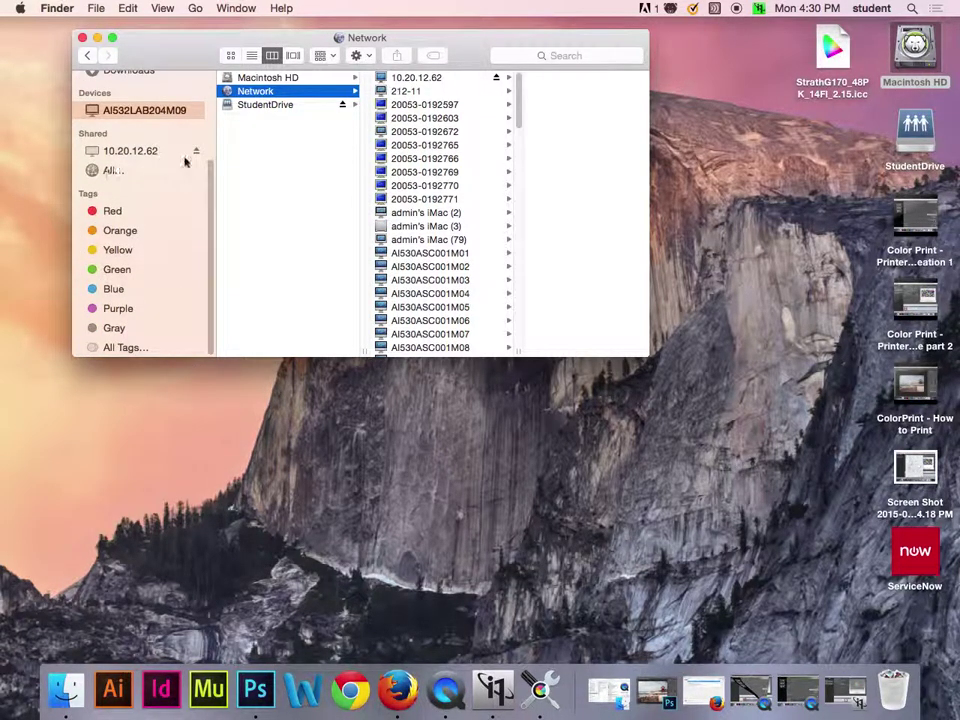
scroll(184, 156, up, 5)
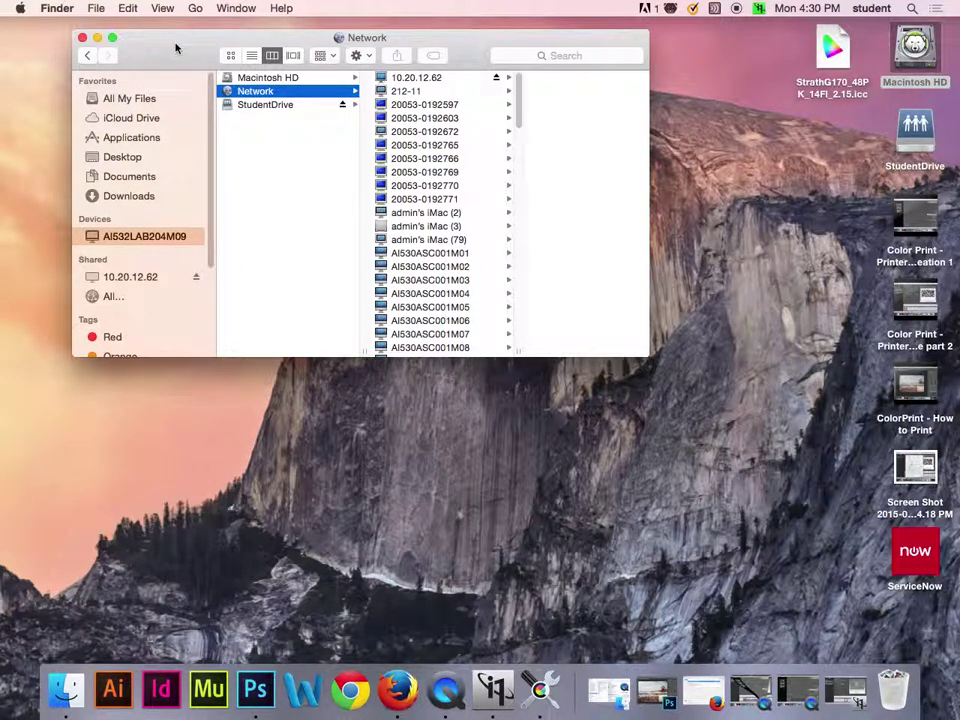
click(281, 80)
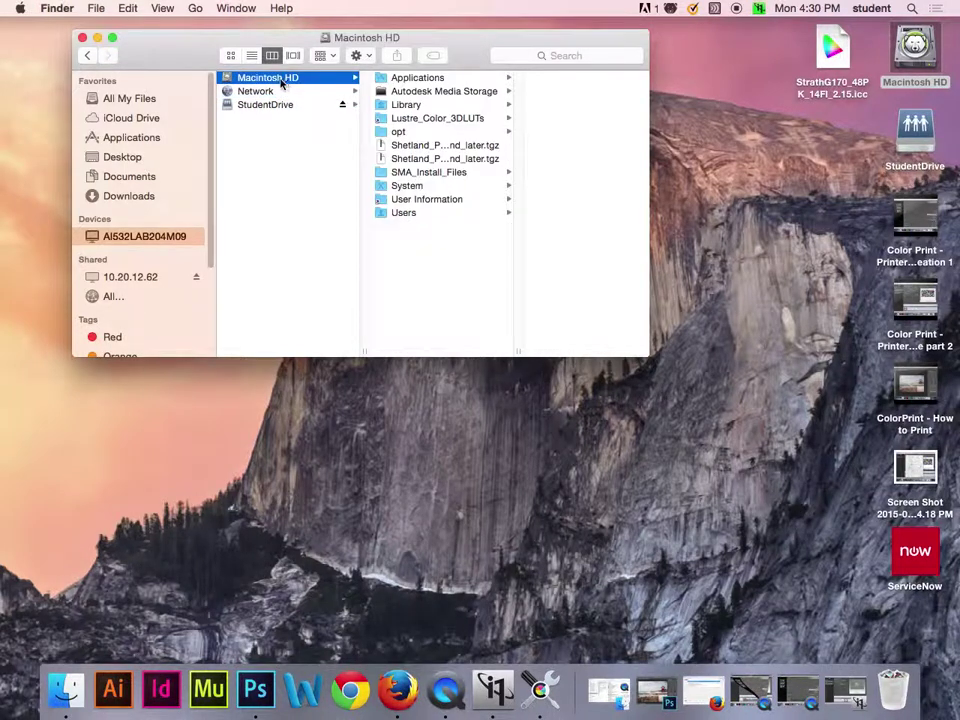
- Reveal the hidden user Library folder and open it in the Macintosh HD window
click(162, 8)
click(208, 12)
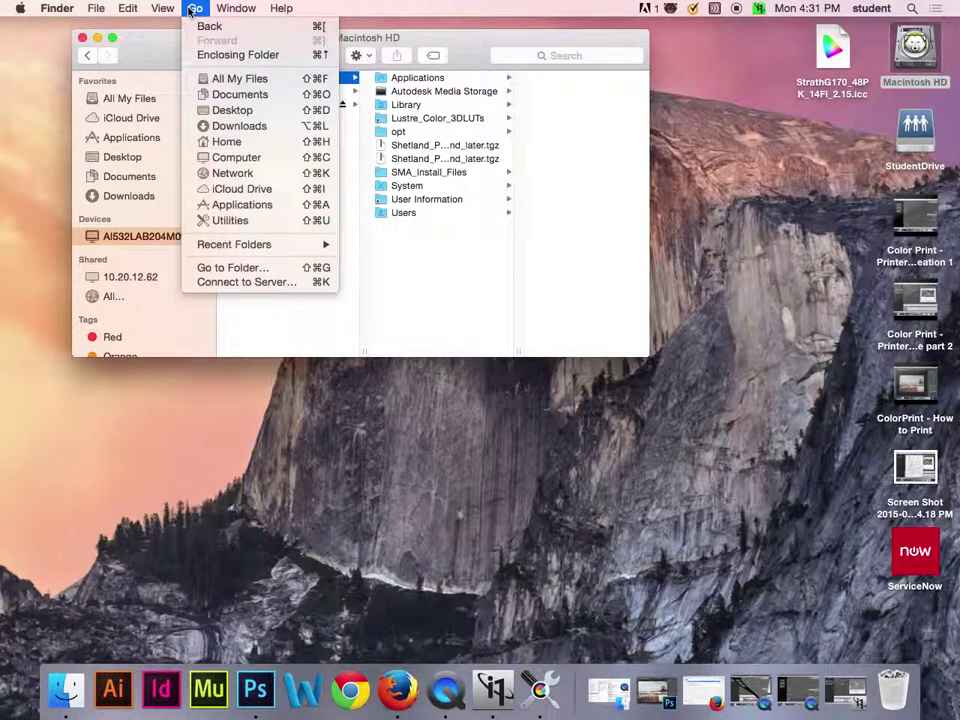
key(alt)
key(alt)
key(alt)
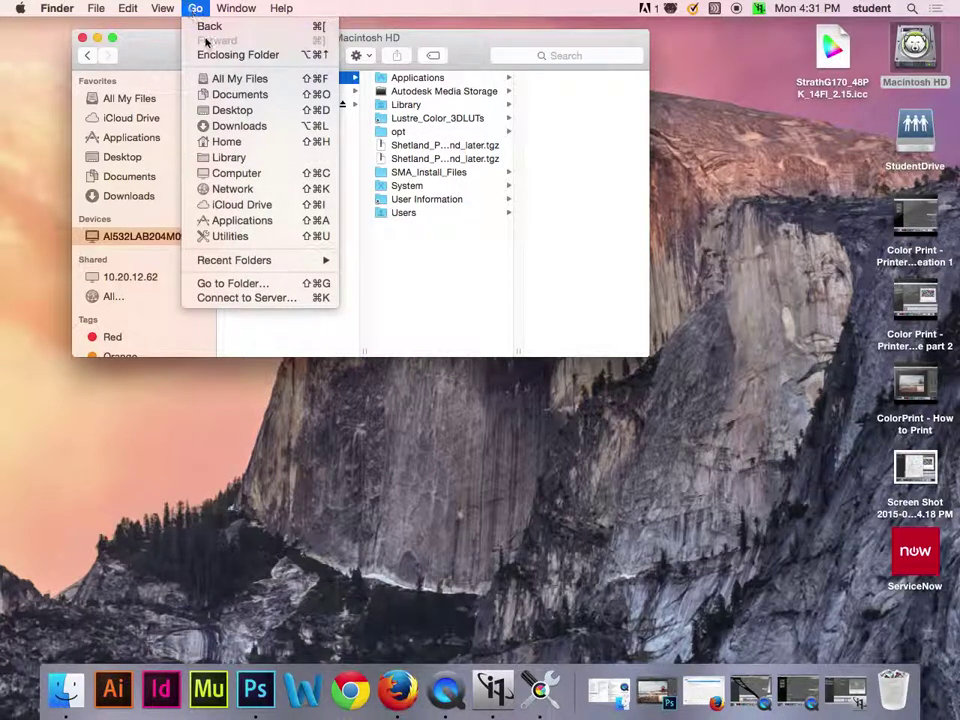
key(alt)
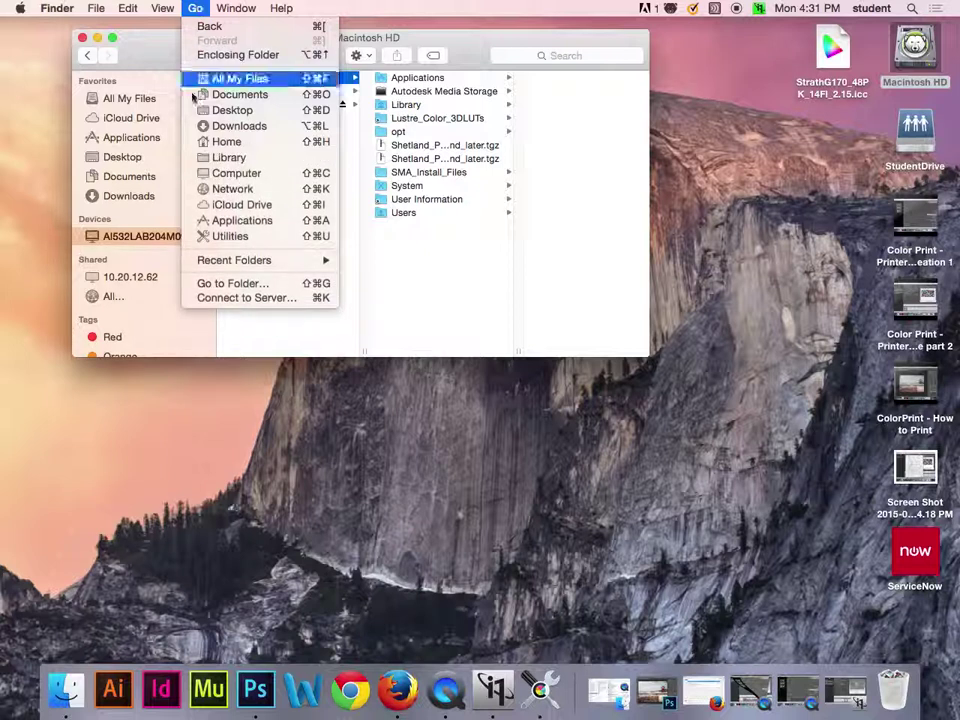
key(alt)
alt+click(229, 157)
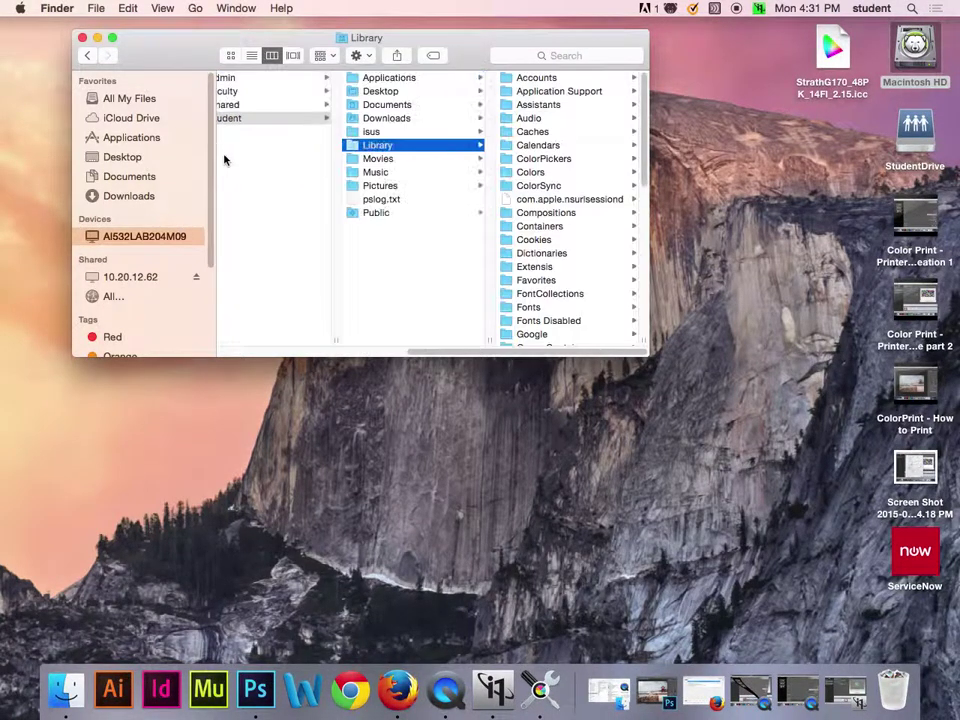
- Follow the path from Macintosh HD through the student home folder and Library to the ColorSync Profiles folder
drag(471, 351, 411, 349)
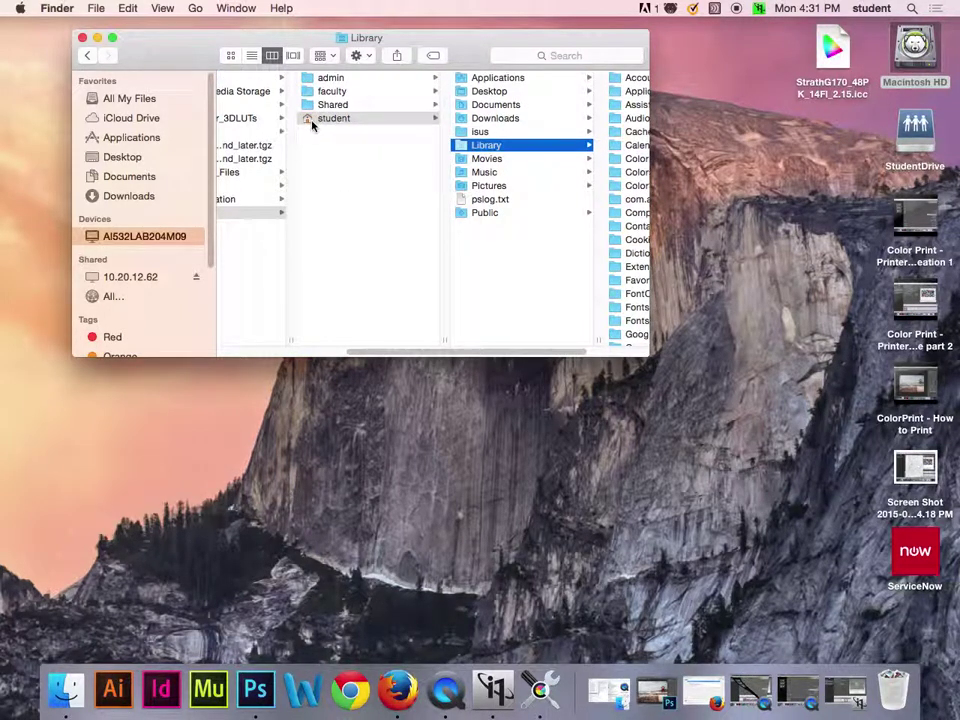
drag(386, 350, 259, 347)
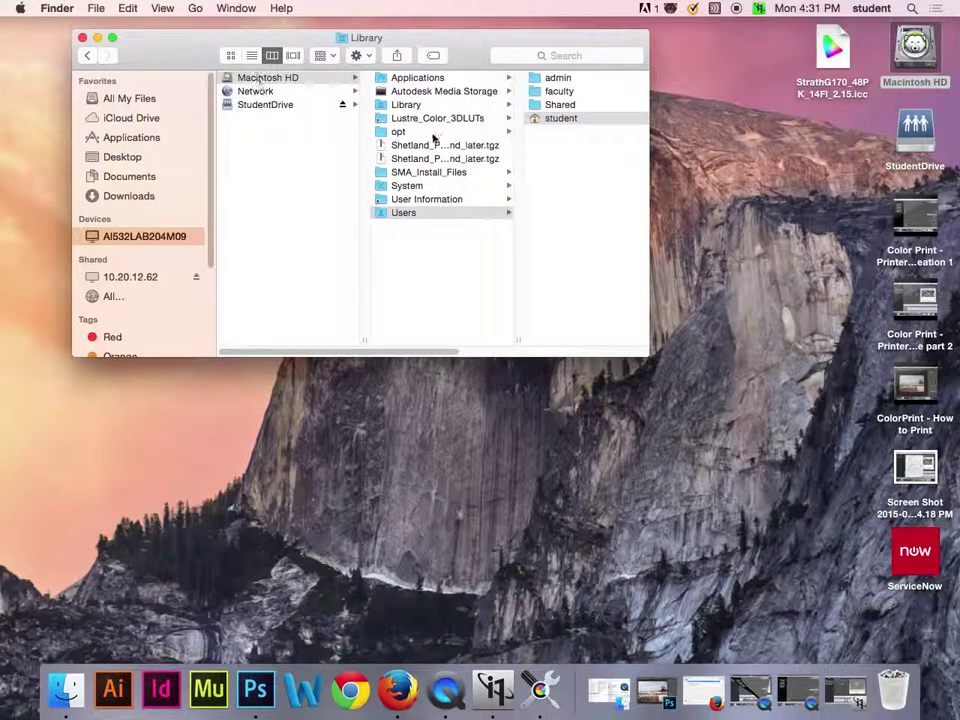
click(545, 118)
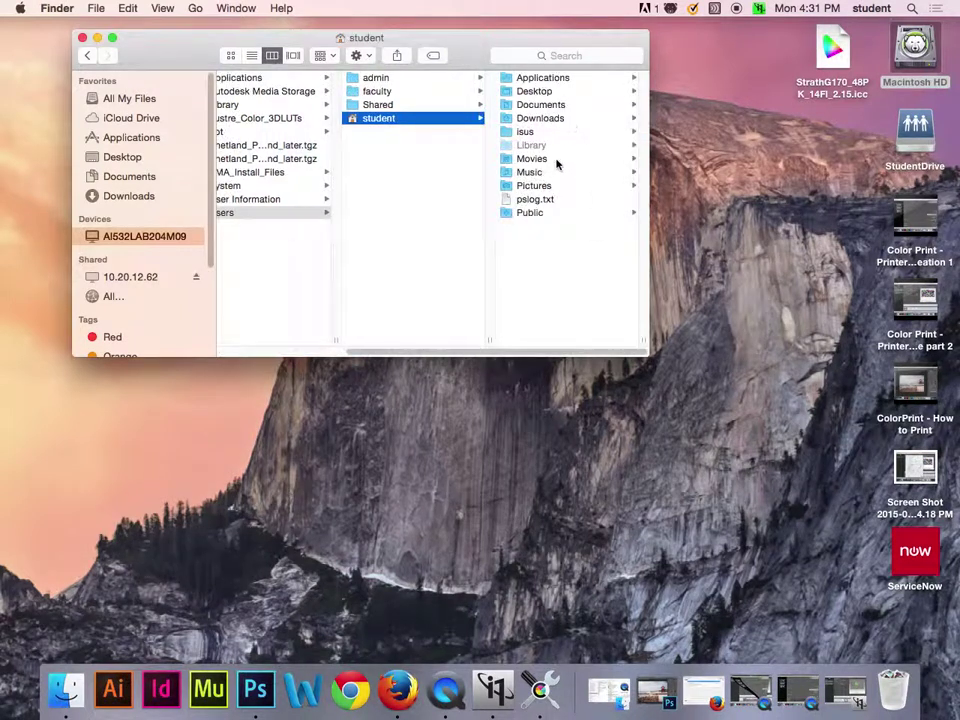
click(536, 145)
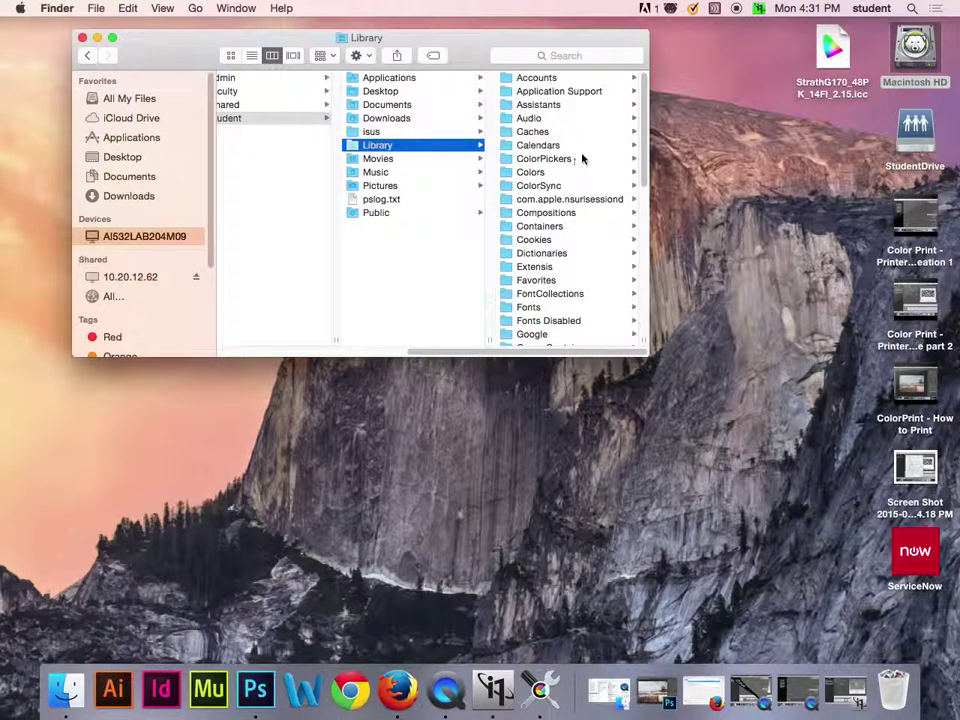
click(549, 186)
click(545, 80)
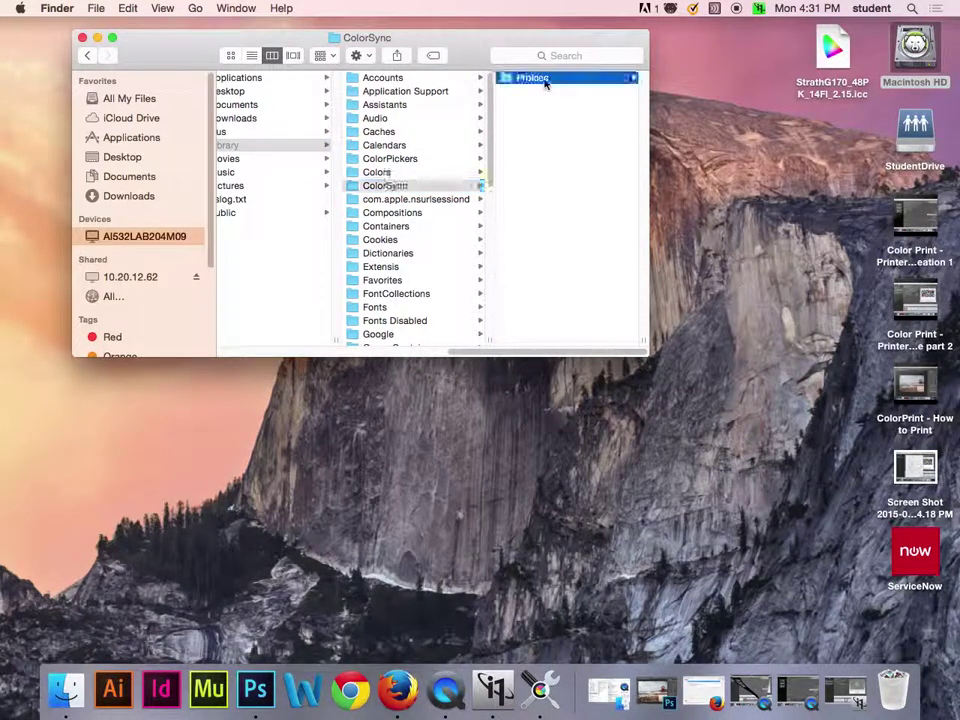
- Move the StrathG170 profile from the desktop into the Profiles folder, replacing the existing copy, and close the window
click(815, 80)
drag(815, 80, 534, 224)
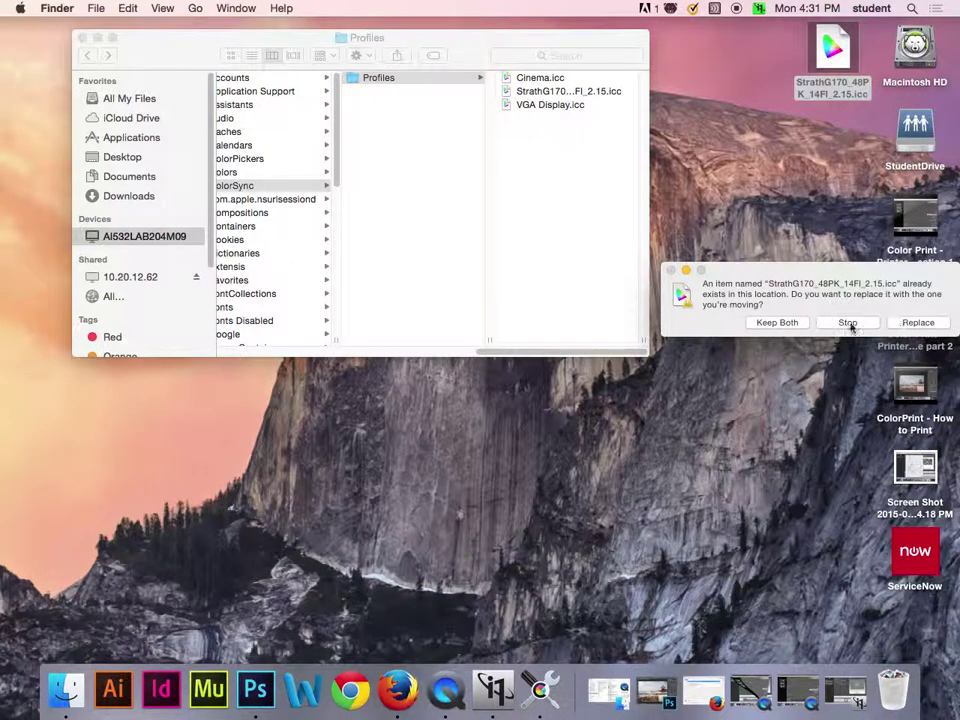
click(912, 322)
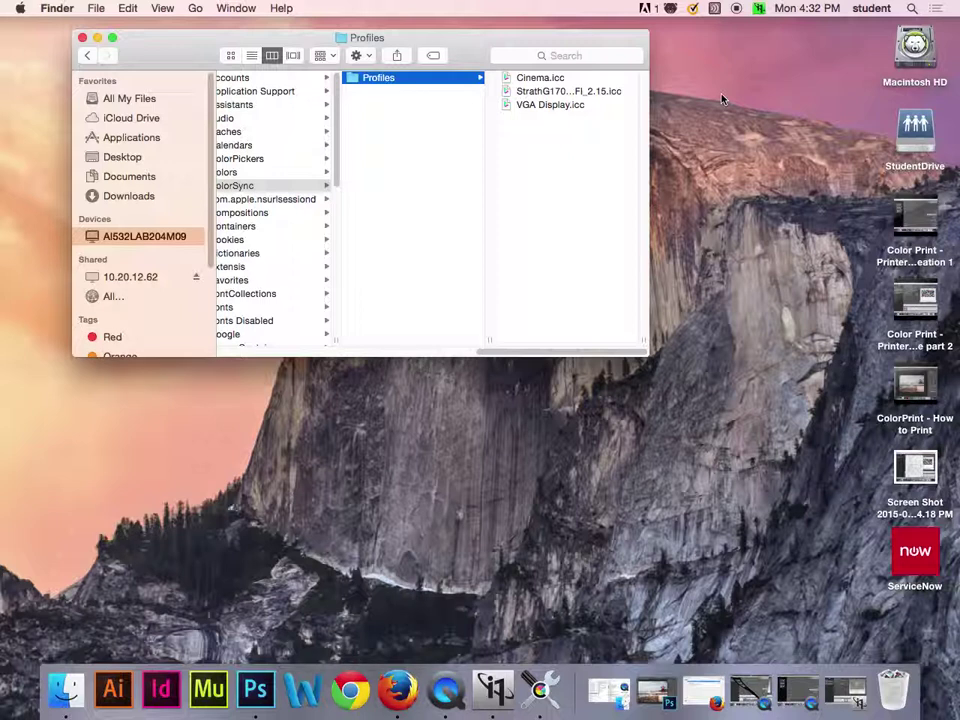
click(82, 37)
- Switch to Photoshop, restore the beach photo window and open its print settings
click(655, 690)
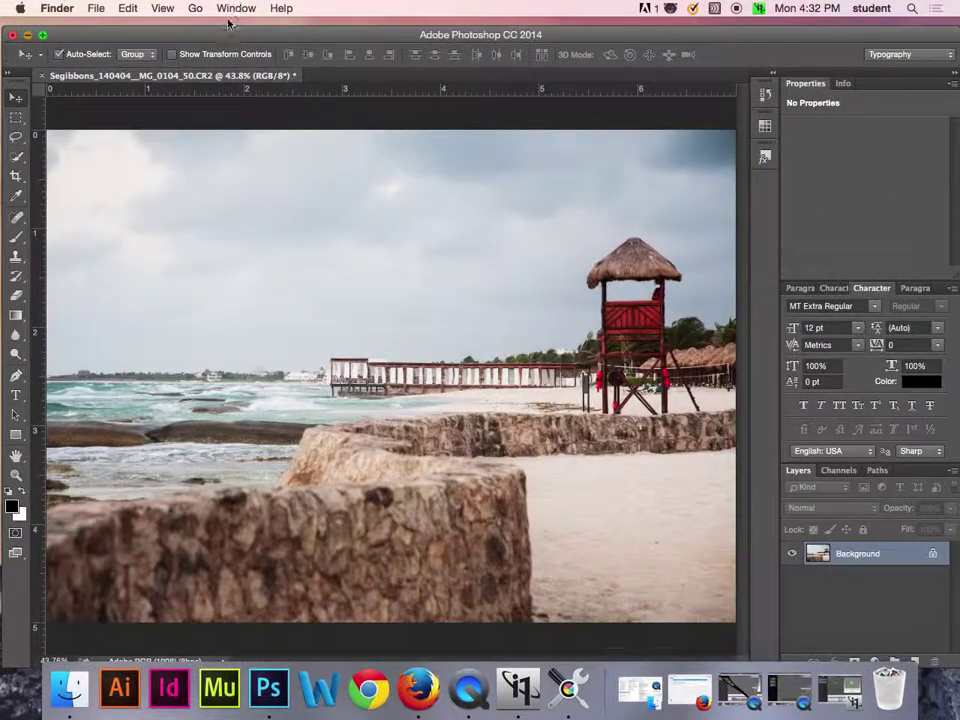
click(225, 29)
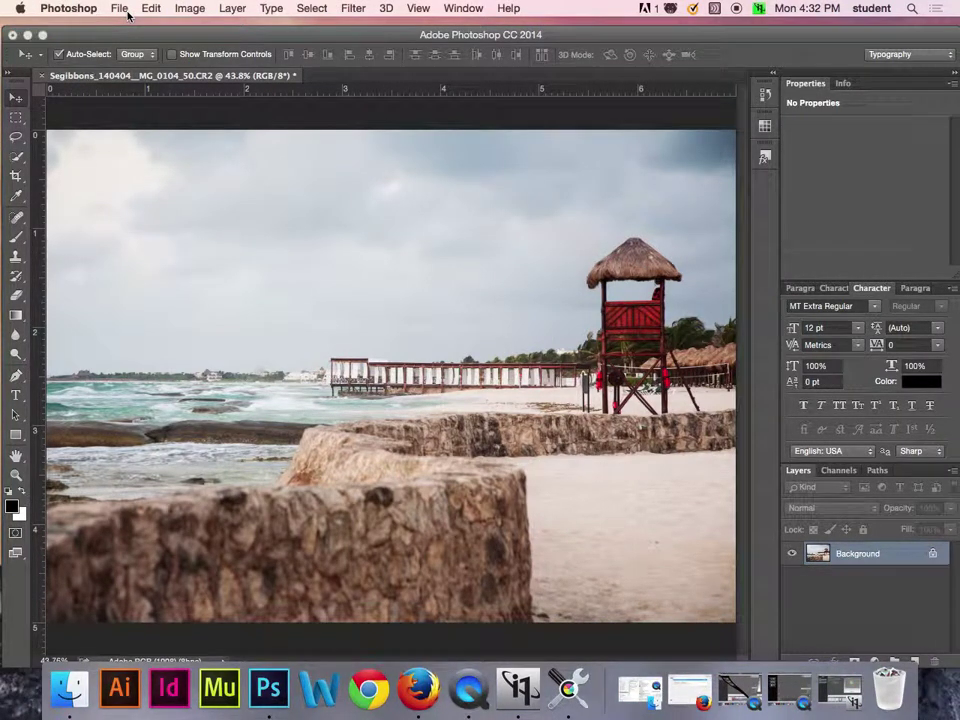
click(120, 9)
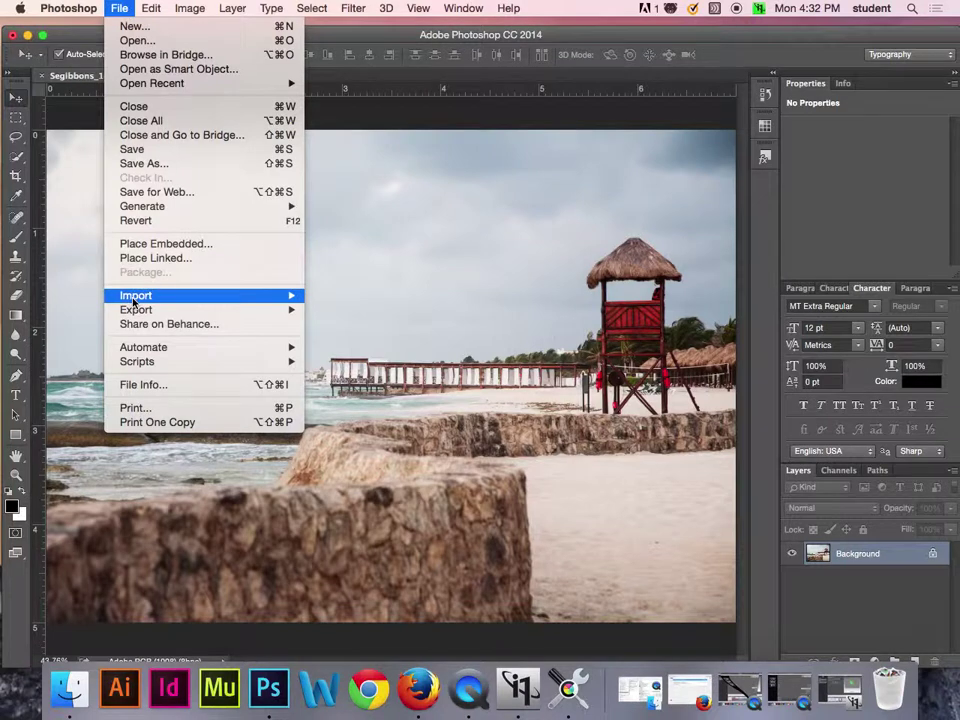
click(144, 414)
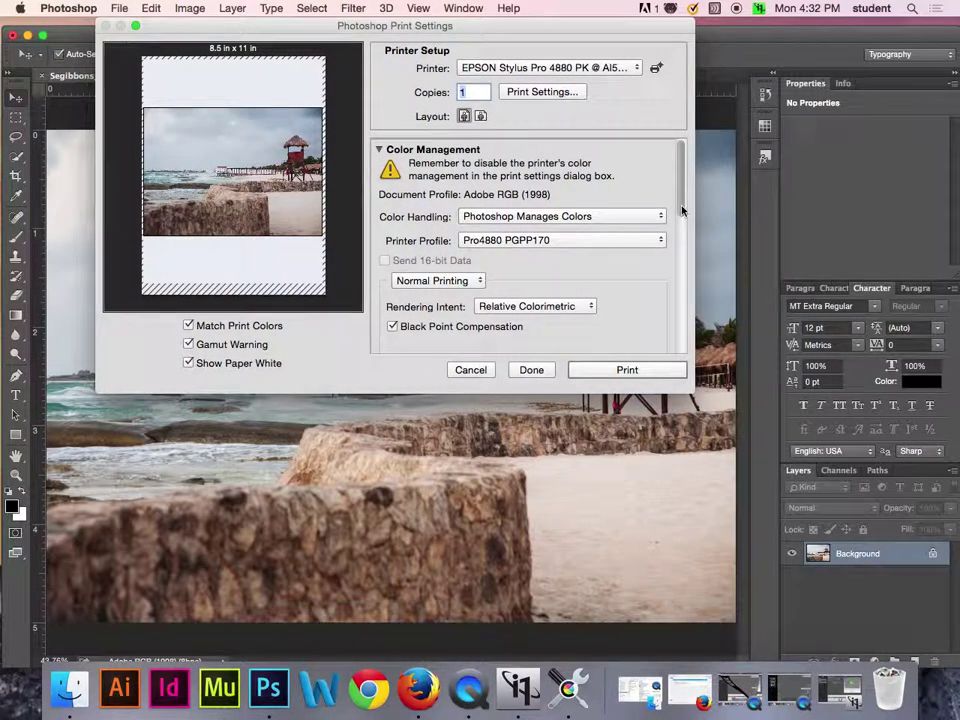
- Try StrathG170_48PK_14Fl_2.15.icc as the printer profile, then cancel the print settings and minimize the Photoshop window
click(585, 241)
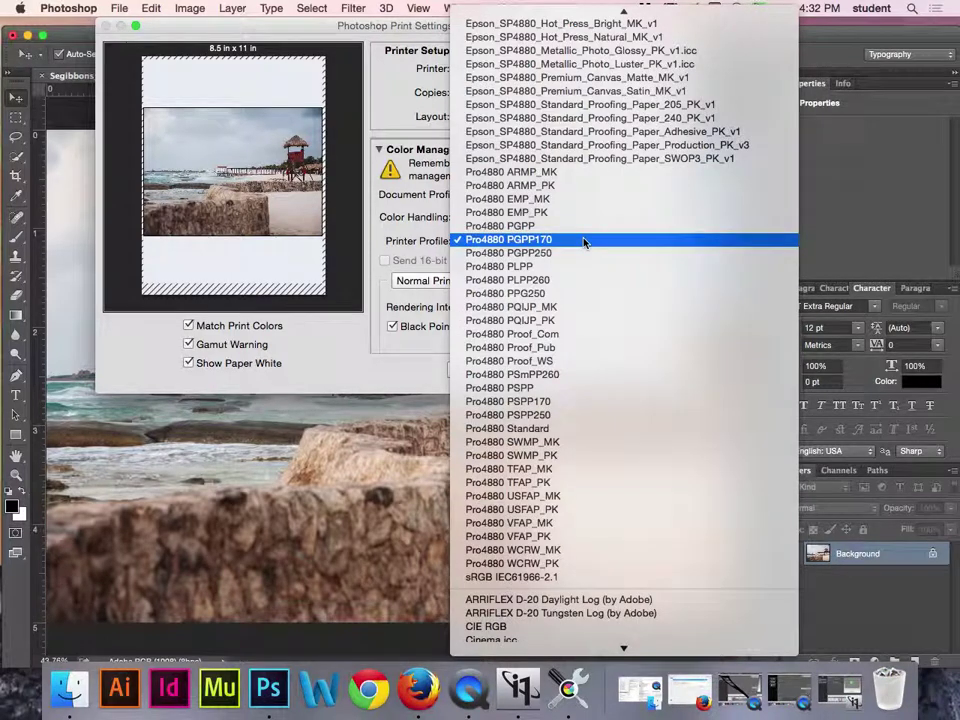
mouse_move(608, 4)
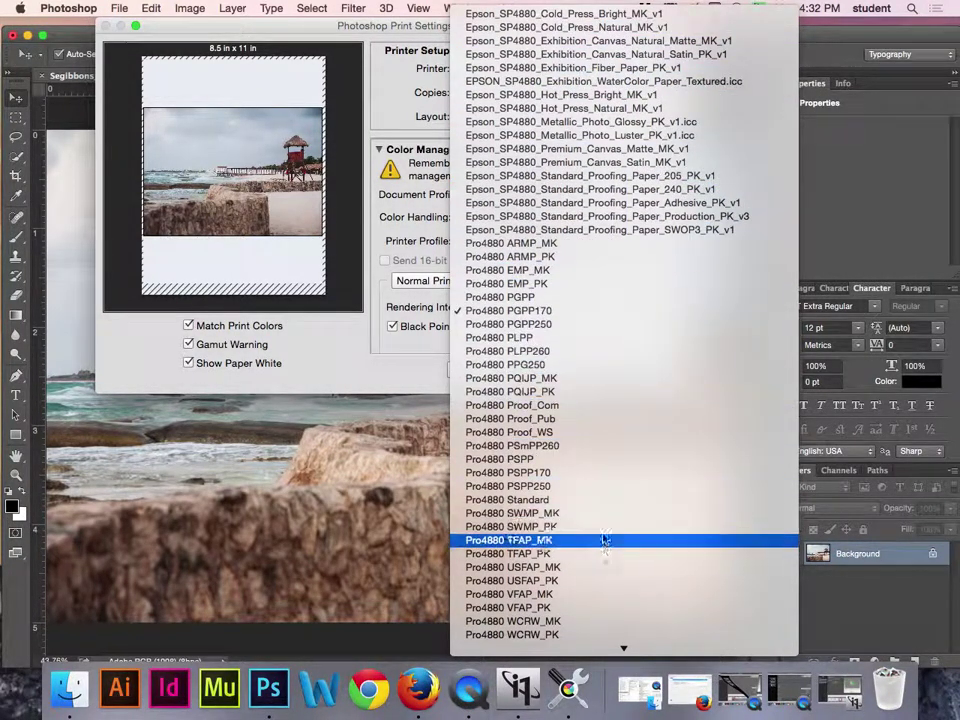
mouse_move(603, 652)
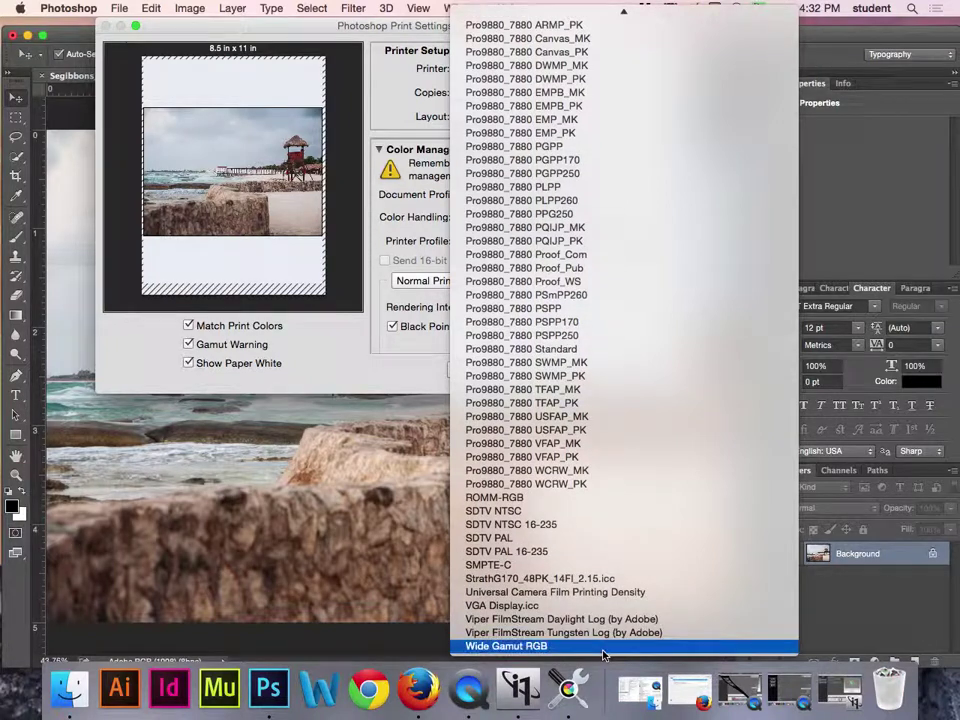
click(582, 579)
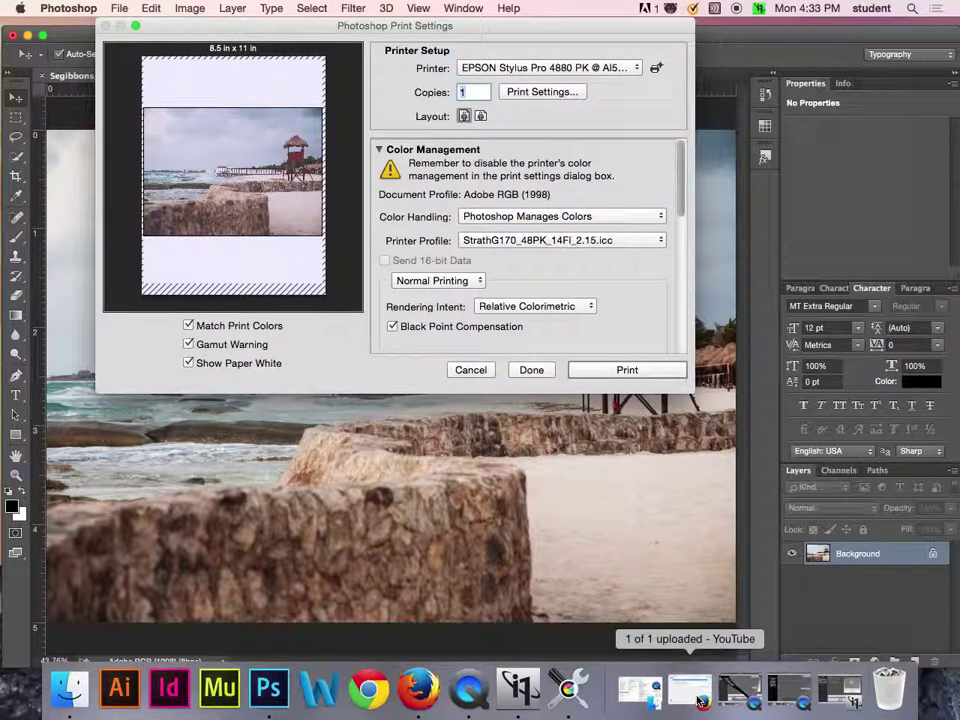
click(470, 370)
click(29, 37)
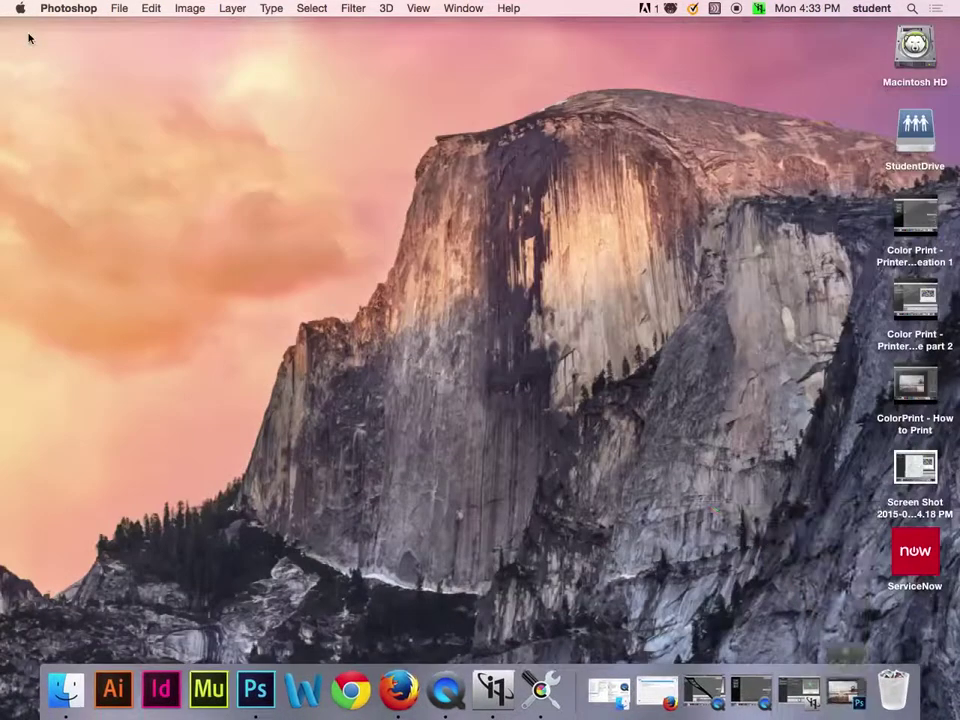
- Reopen the student user's hidden Library in Macintosh HD, view the contents of ColorSync's Profiles folder and close the window
click(918, 65)
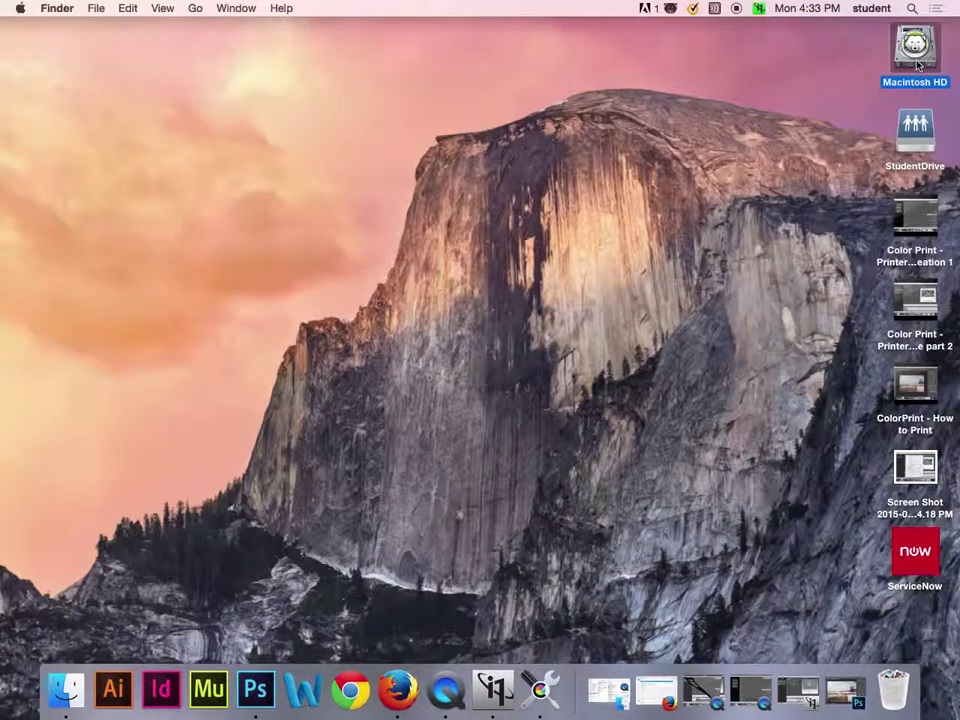
double_click(918, 60)
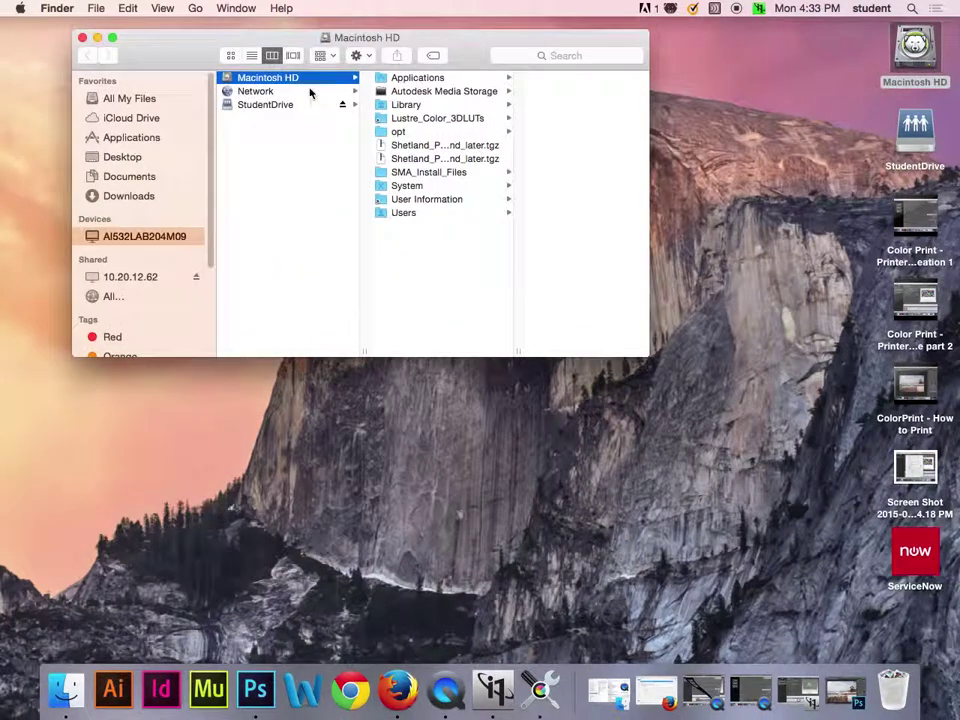
click(418, 212)
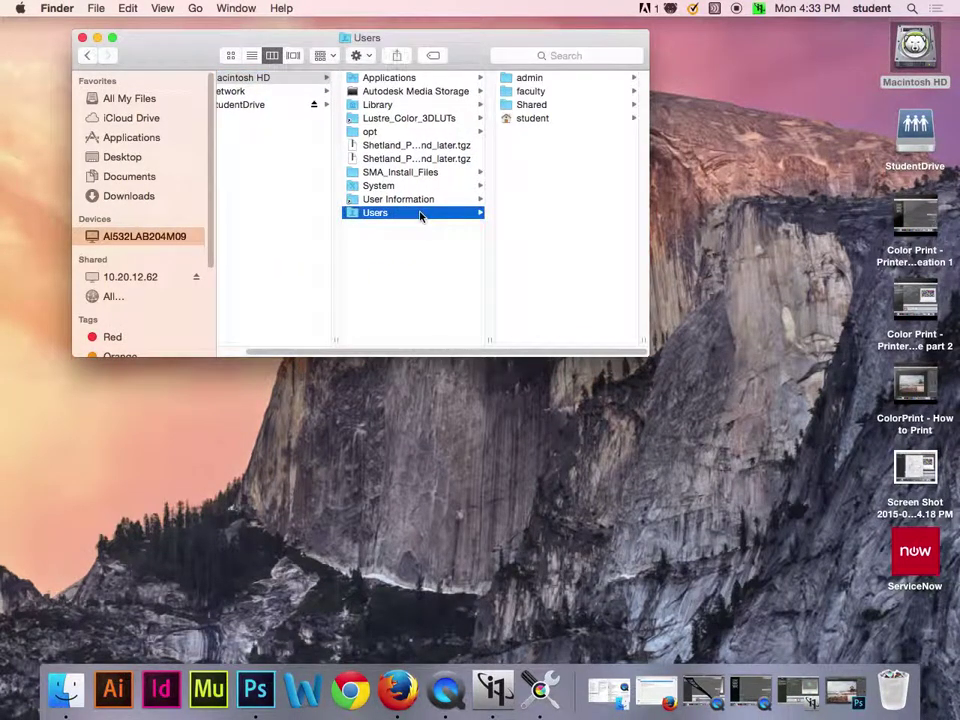
click(554, 120)
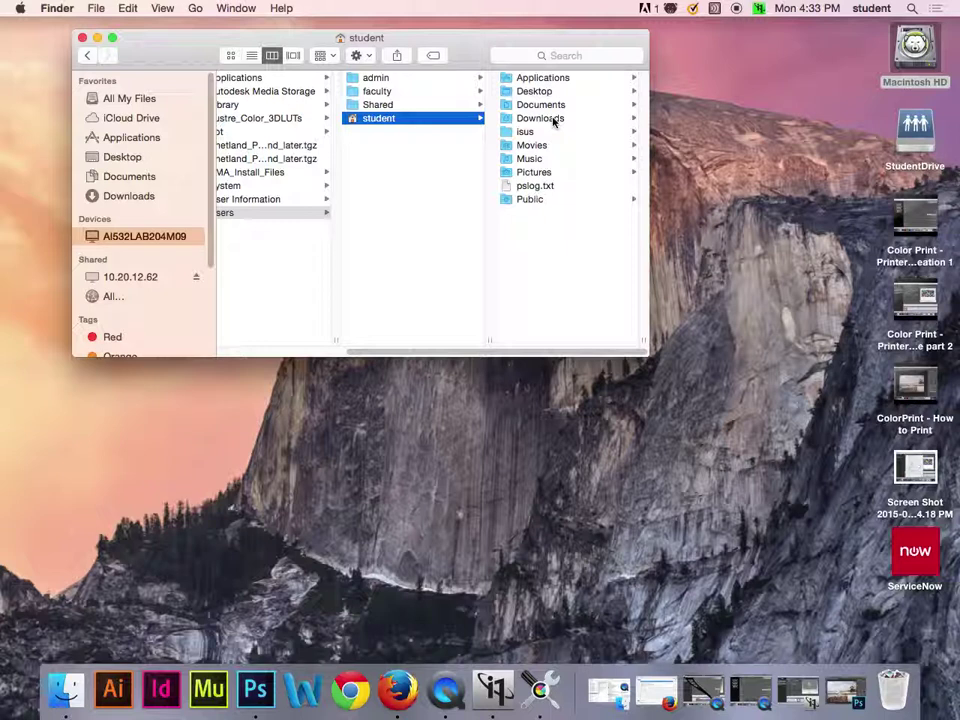
click(195, 9)
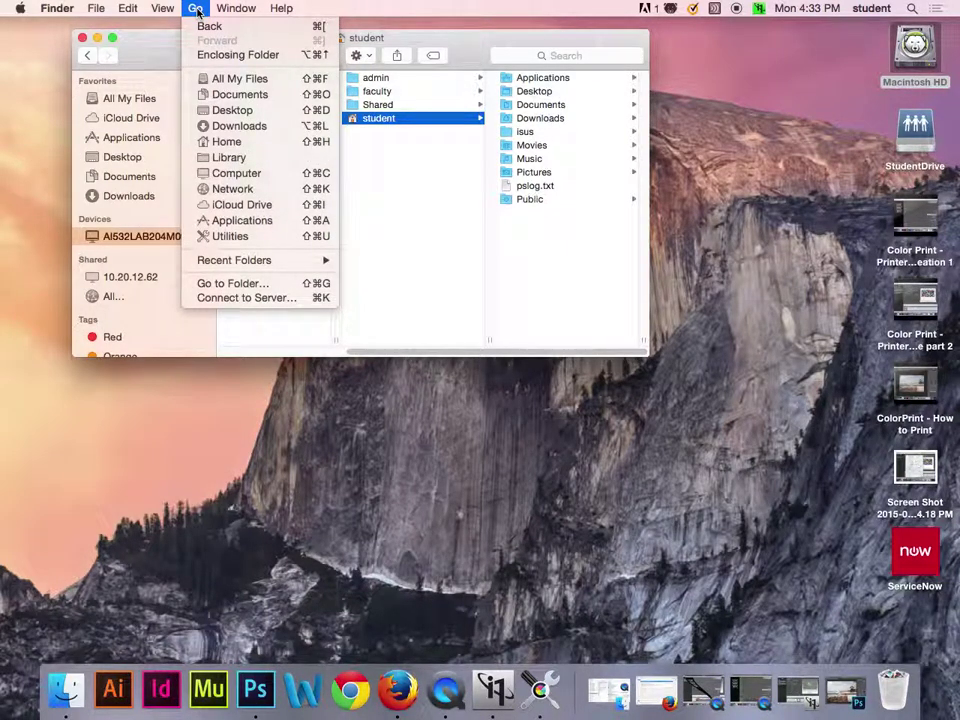
click(233, 162)
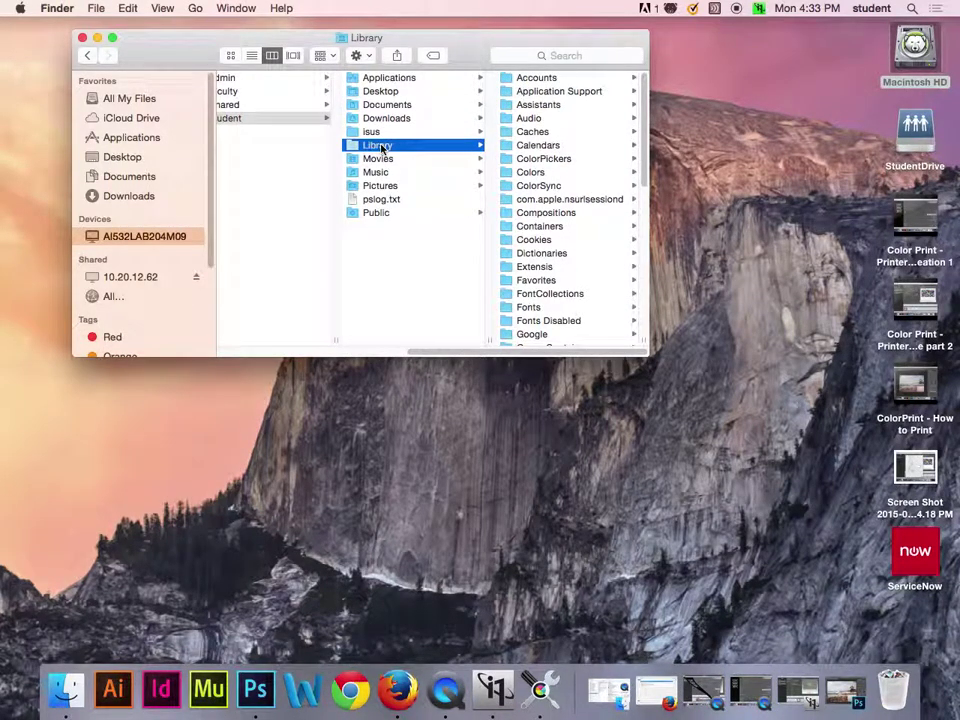
click(545, 185)
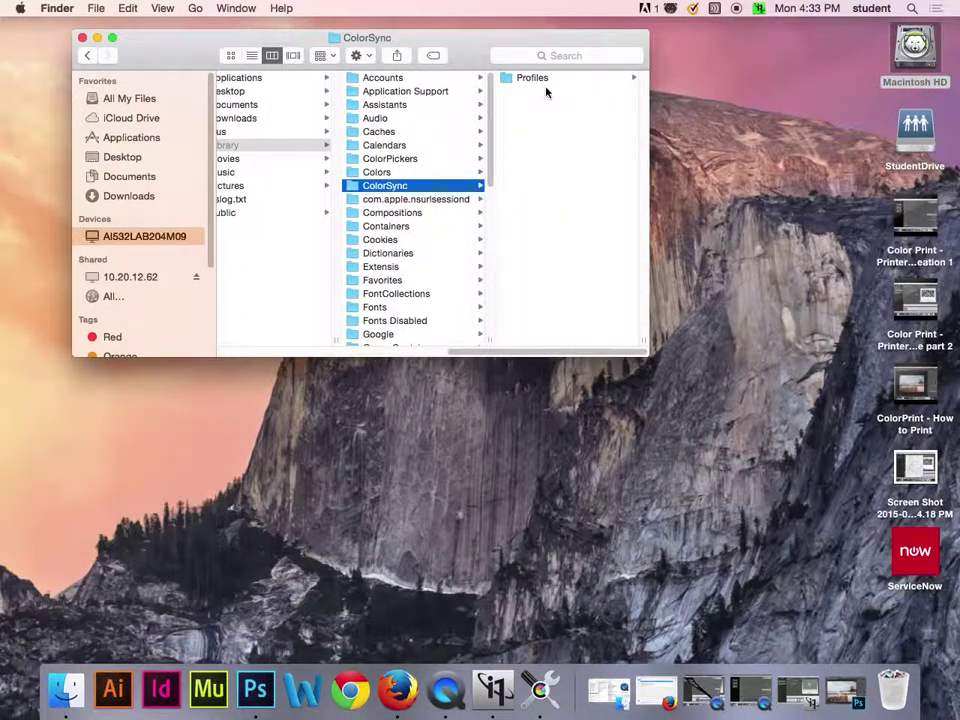
click(546, 77)
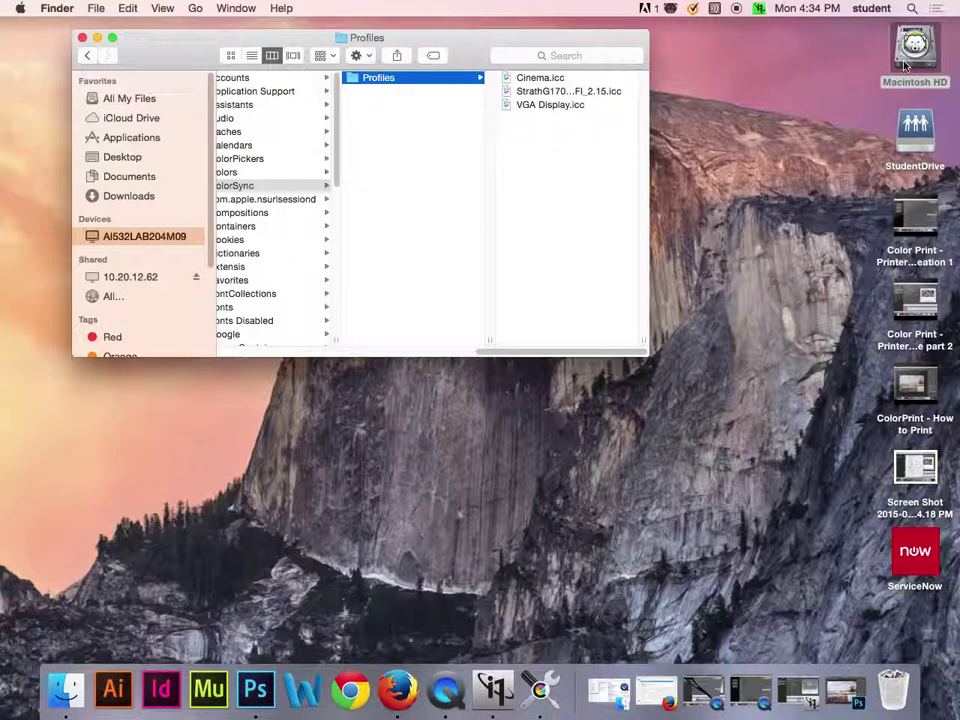
click(82, 37)
click(52, 9)
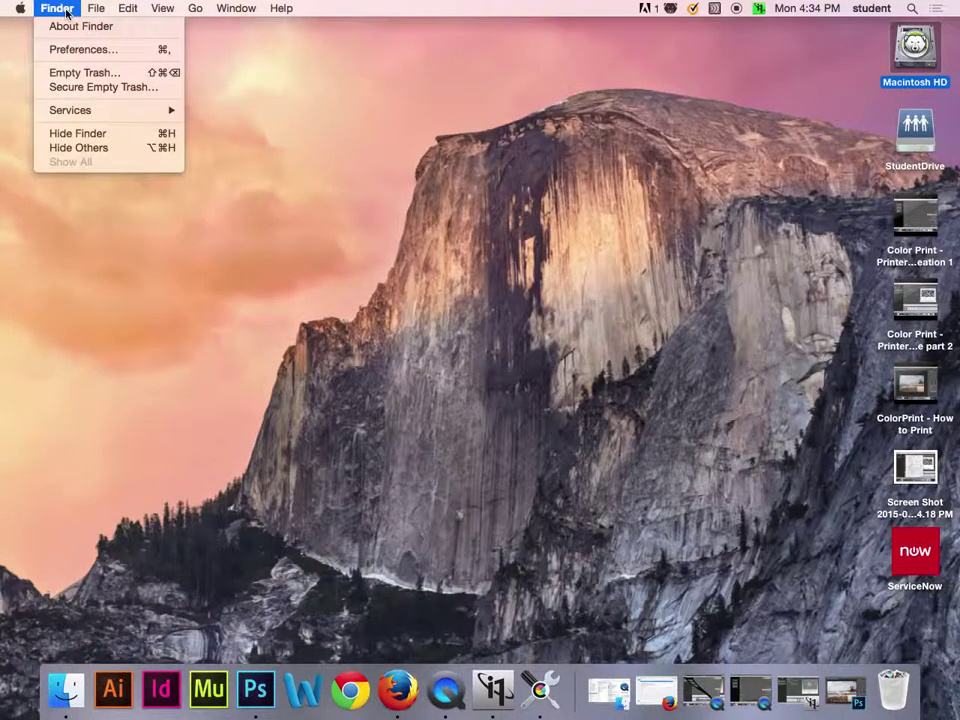
- Open a new Finder window, set it to column view and show the Applications folder
mouse_move(96, 9)
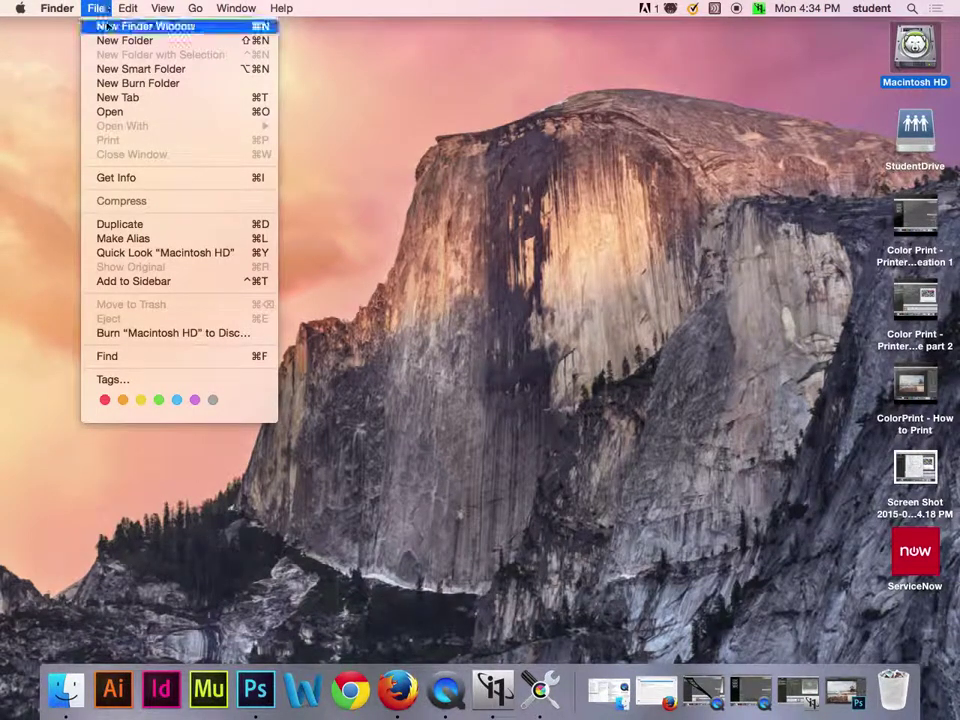
click(114, 27)
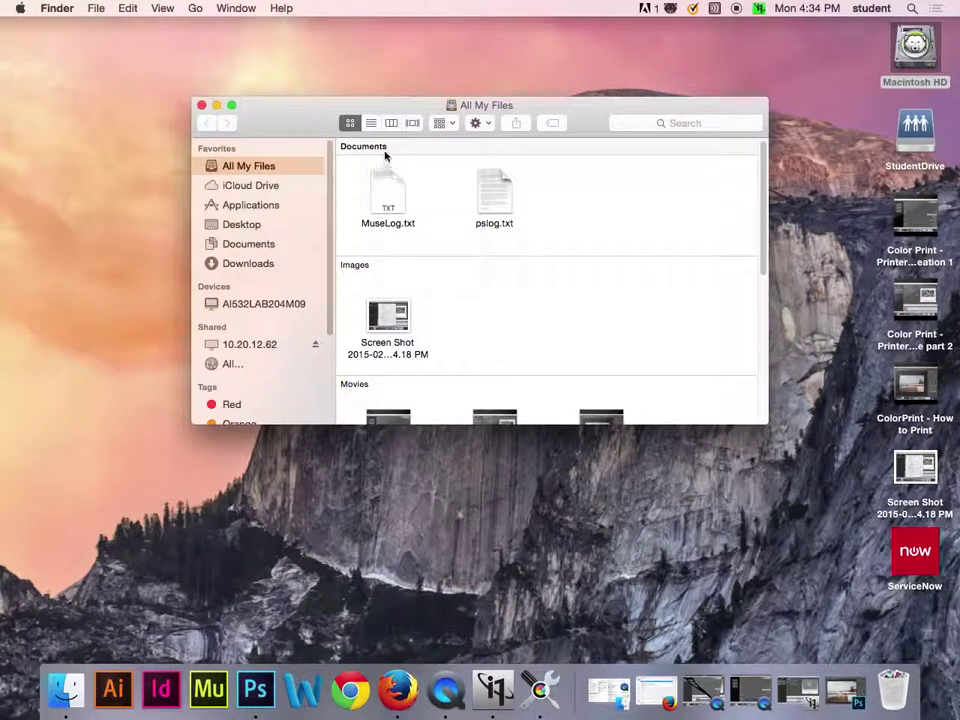
click(396, 124)
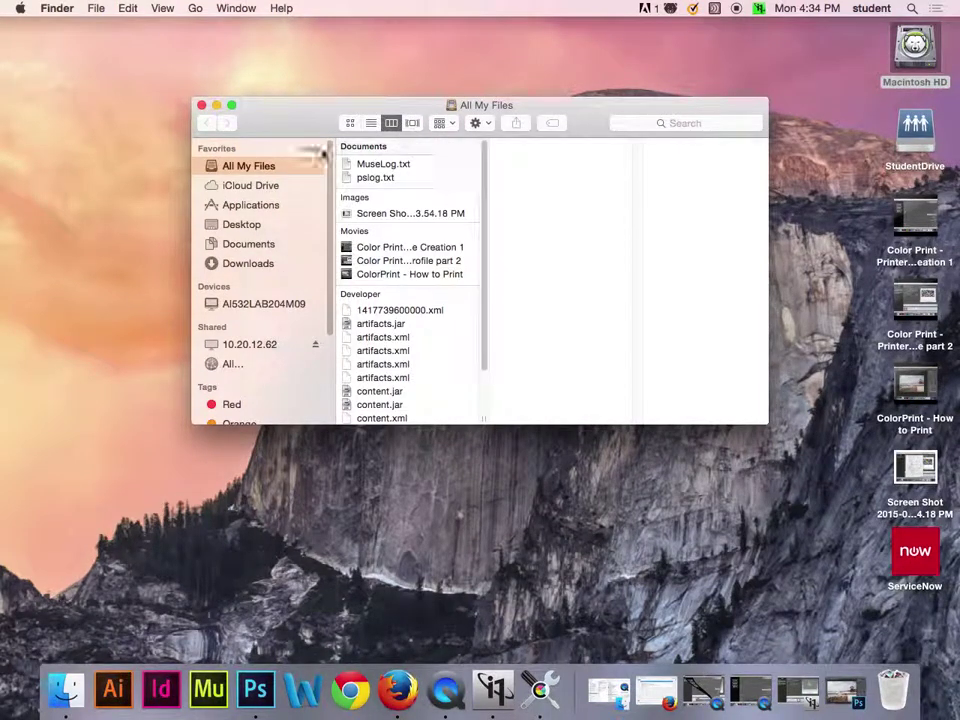
click(371, 123)
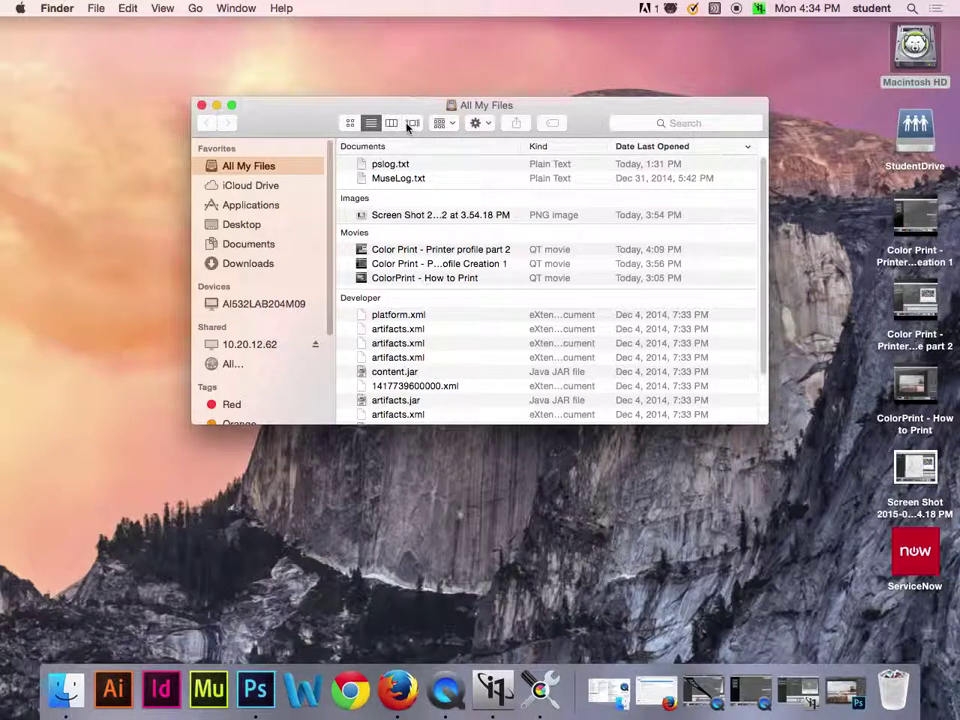
click(399, 123)
scroll(484, 171, down, 3)
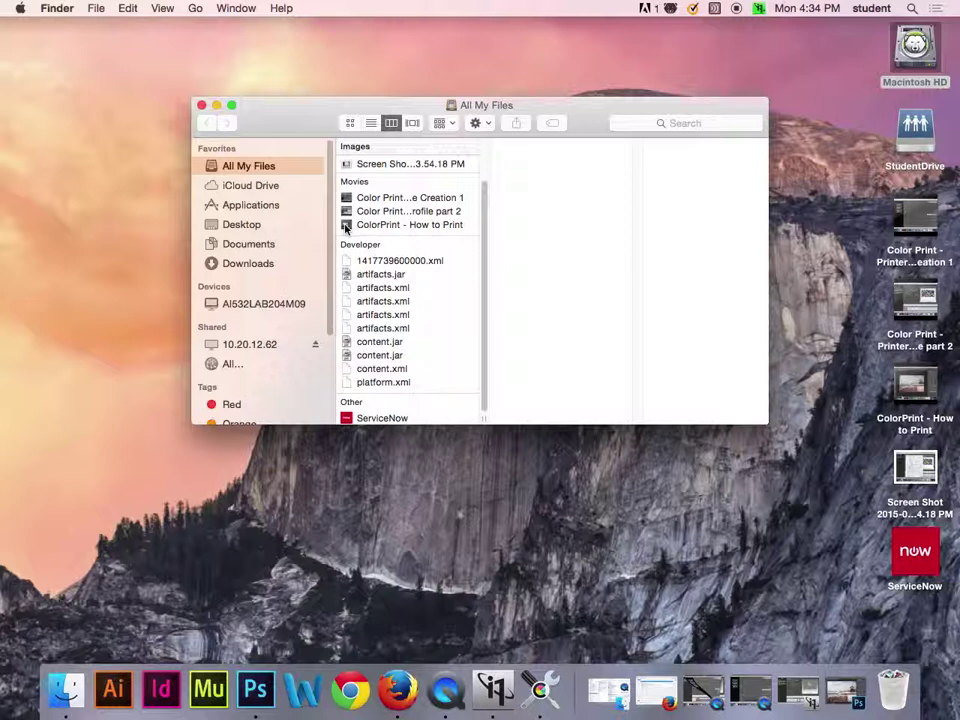
click(280, 207)
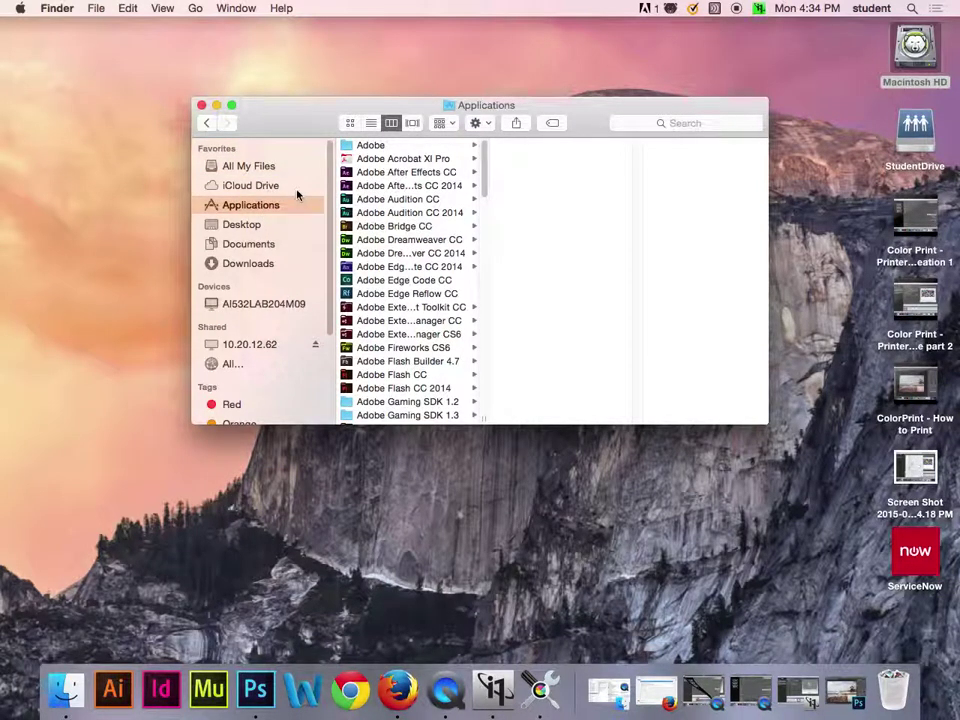
- Go to the student user's hidden Library folder, view its contents and close the window
click(195, 8)
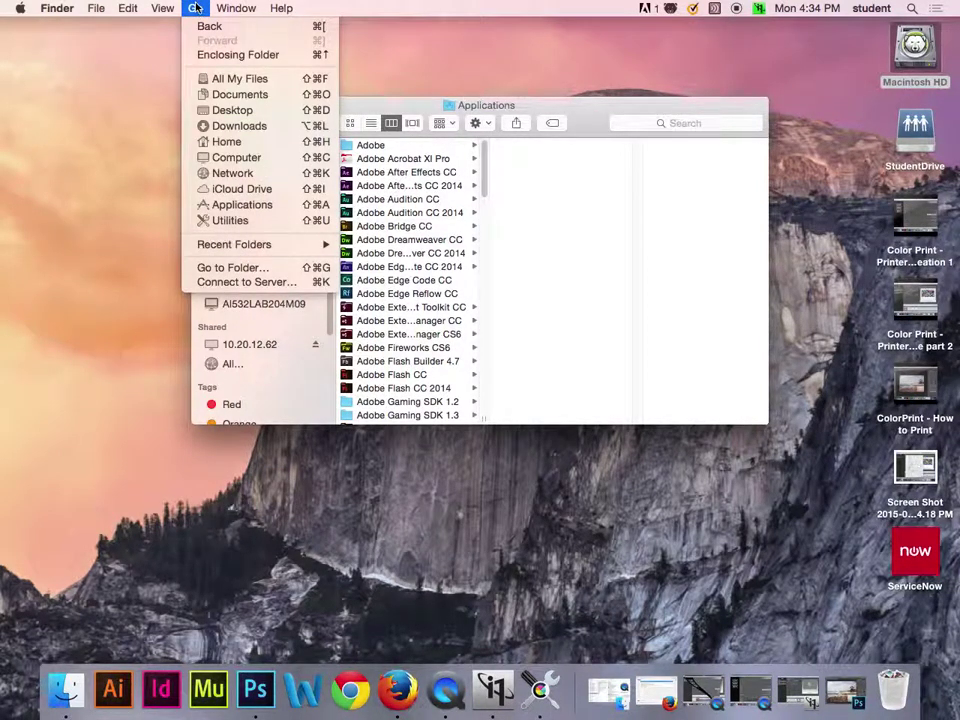
key(alt)
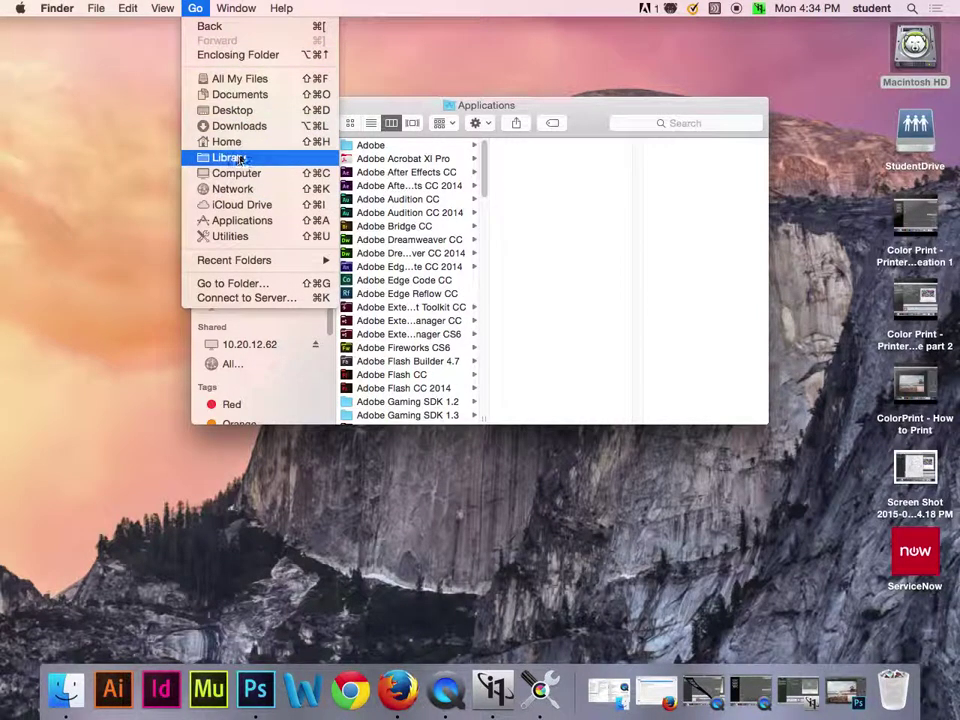
click(238, 157)
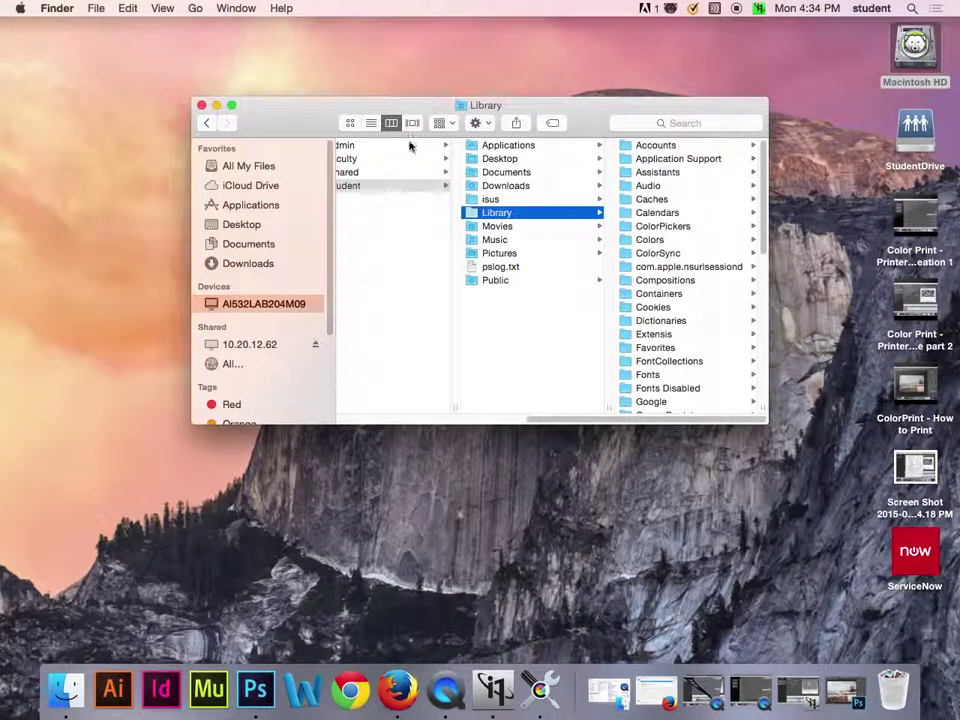
drag(302, 124, 137, 91)
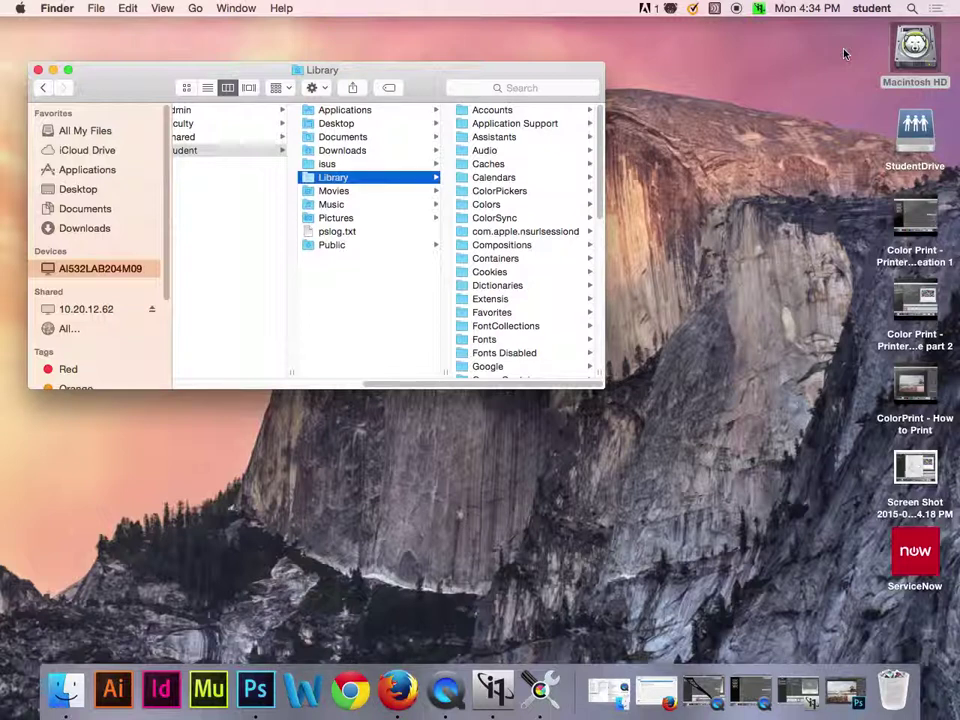
click(39, 69)
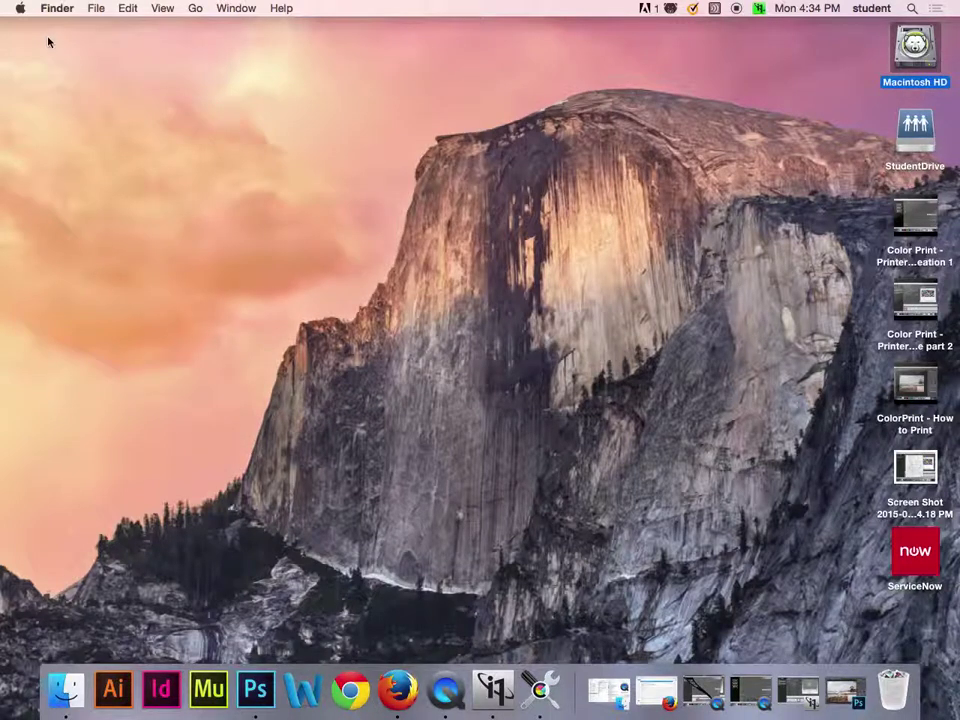